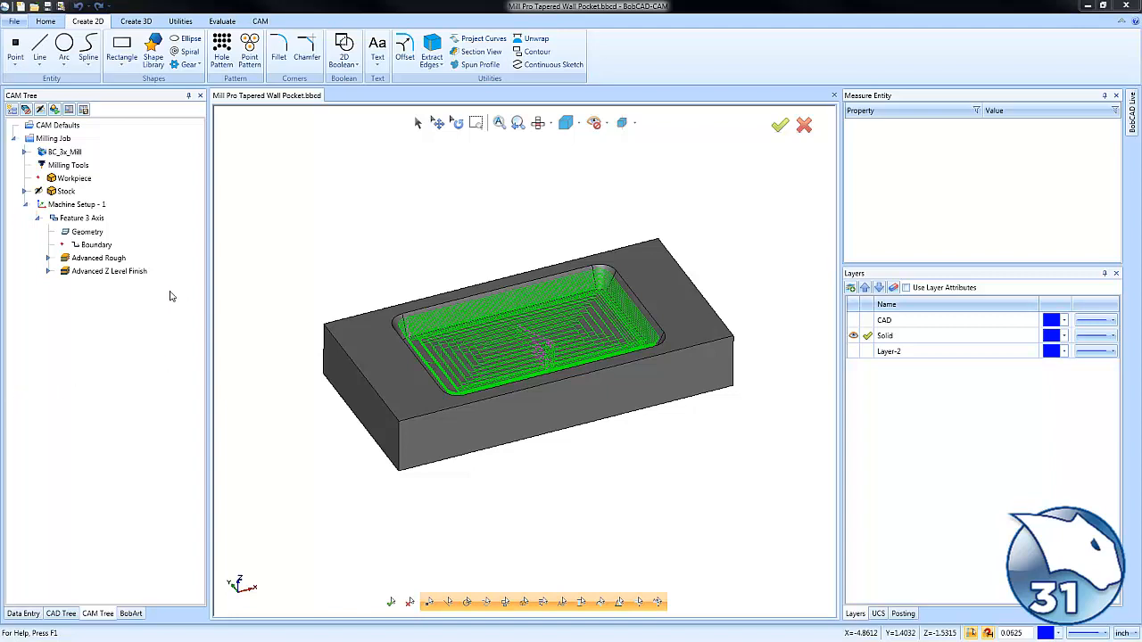
Delete the existing 3 Axis feature and its toolpaths from Machine Setup - 1
right_click(88, 220)
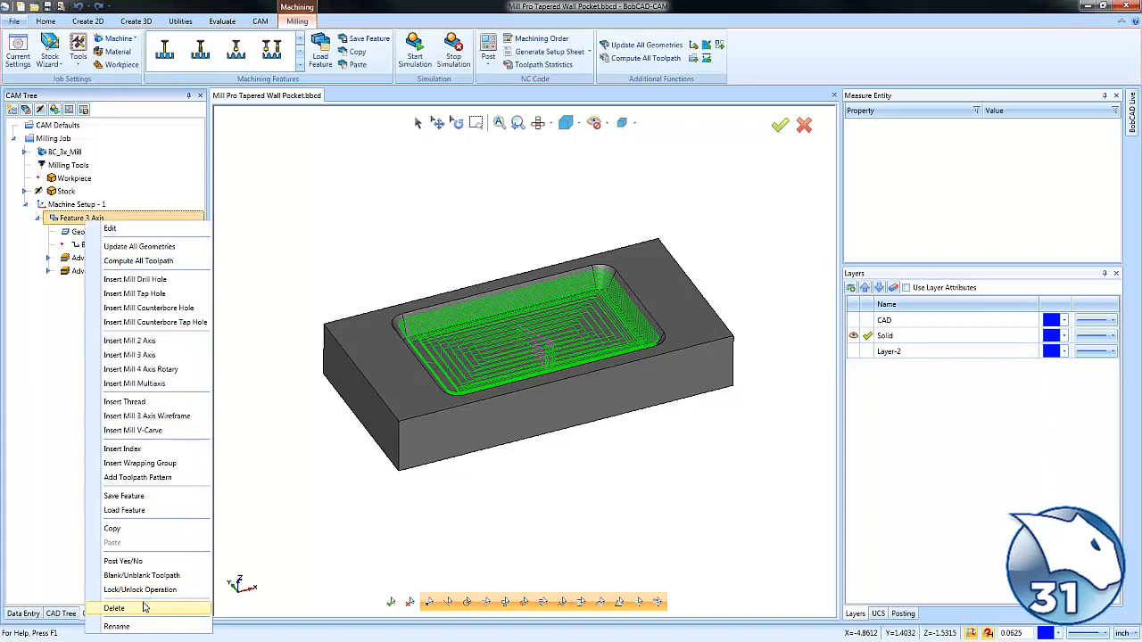
left_click(115, 608)
left_click(595, 349)
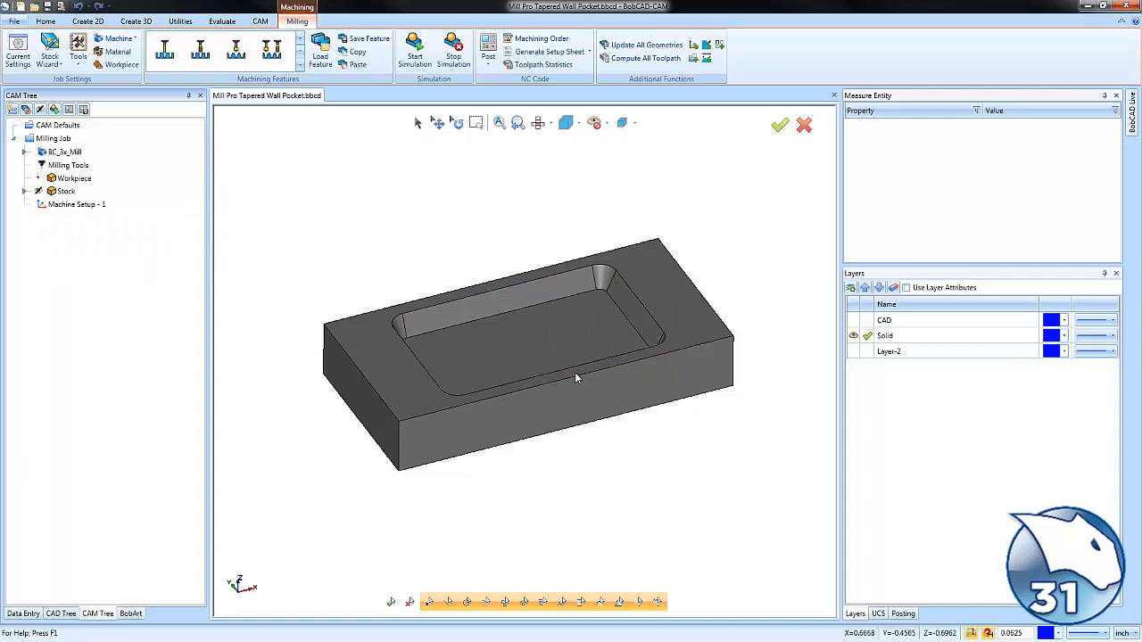
scroll(575, 374, "up", 2)
middle_click_drag(574, 395, 578, 396)
scroll(578, 398, "down", 2)
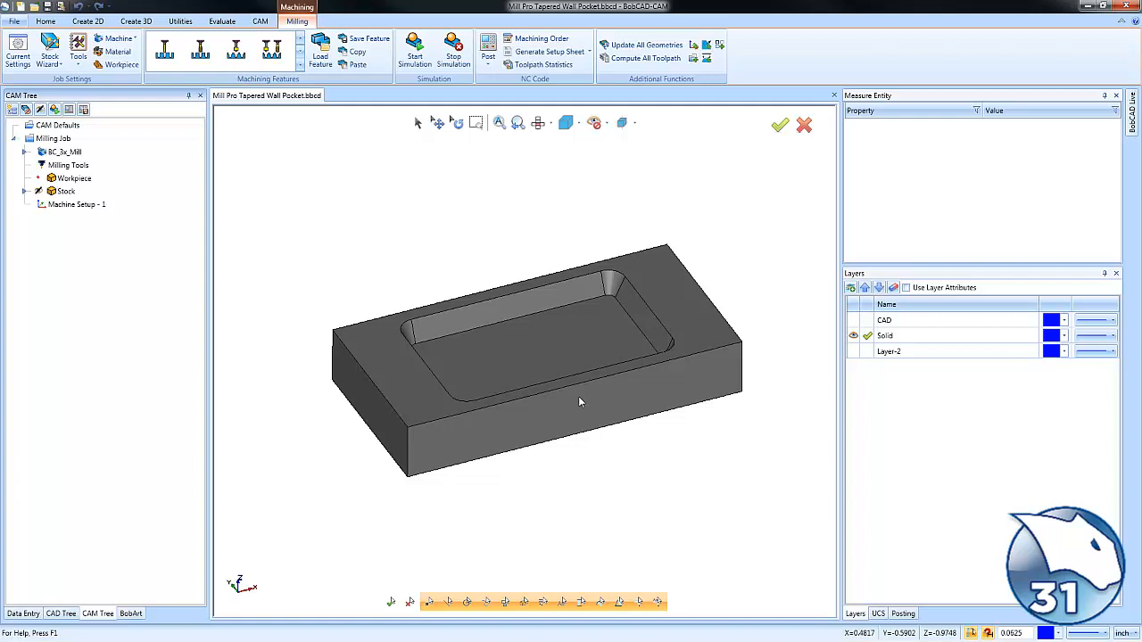
Add a Mill 3 Axis feature to Machine Setup - 1 and select the whole solid body as its geometry
right_click(89, 206)
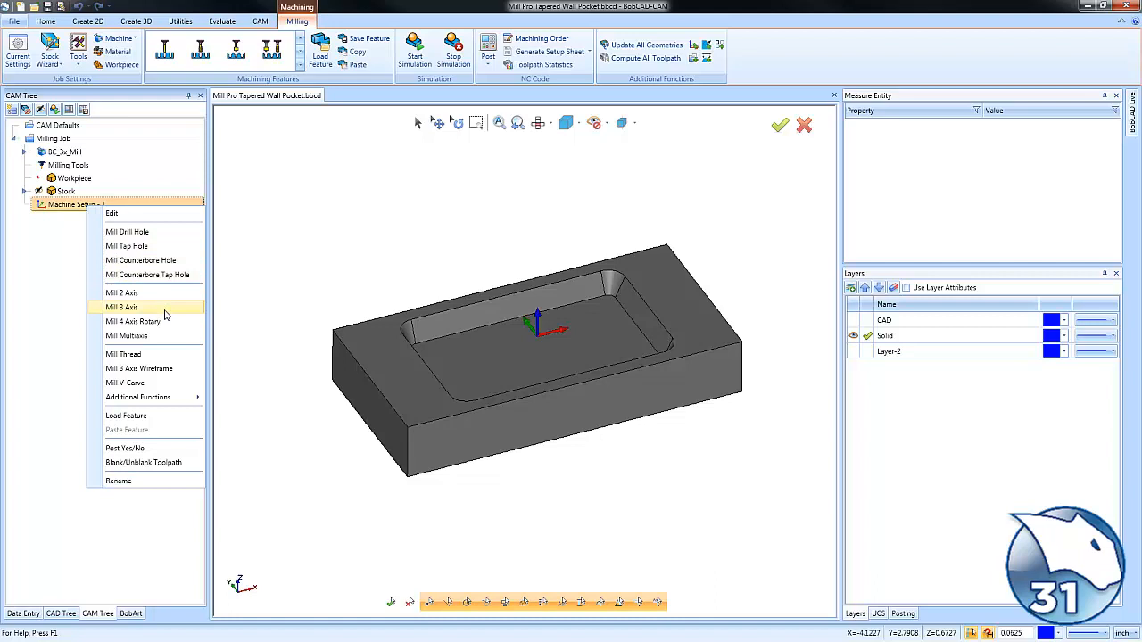
left_click(168, 308)
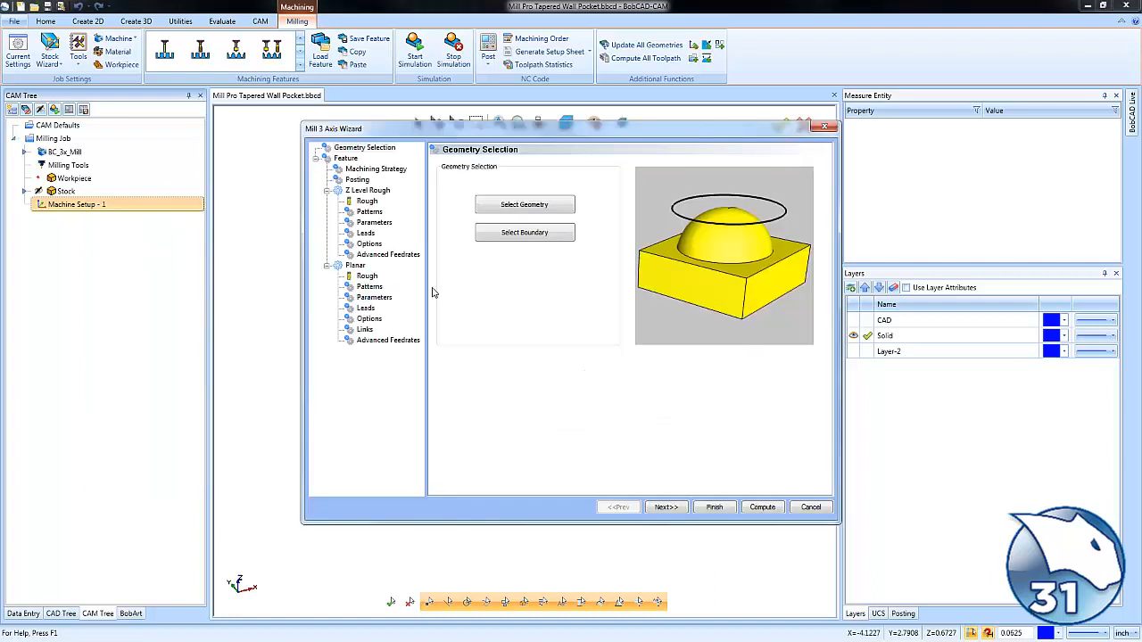
left_click(530, 207)
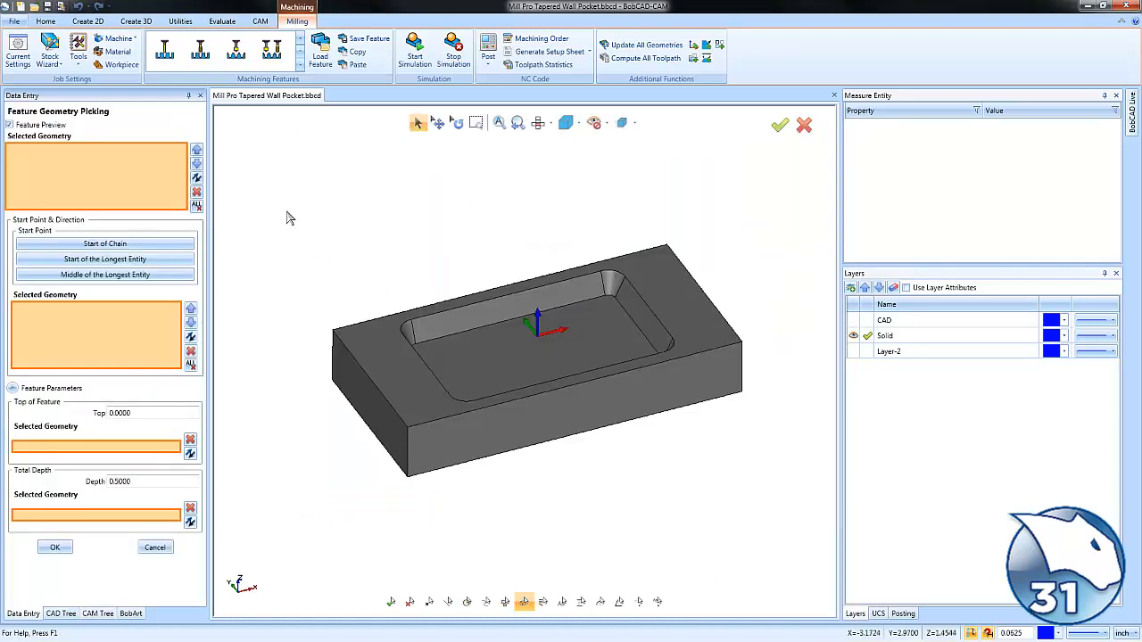
left_click(10, 125)
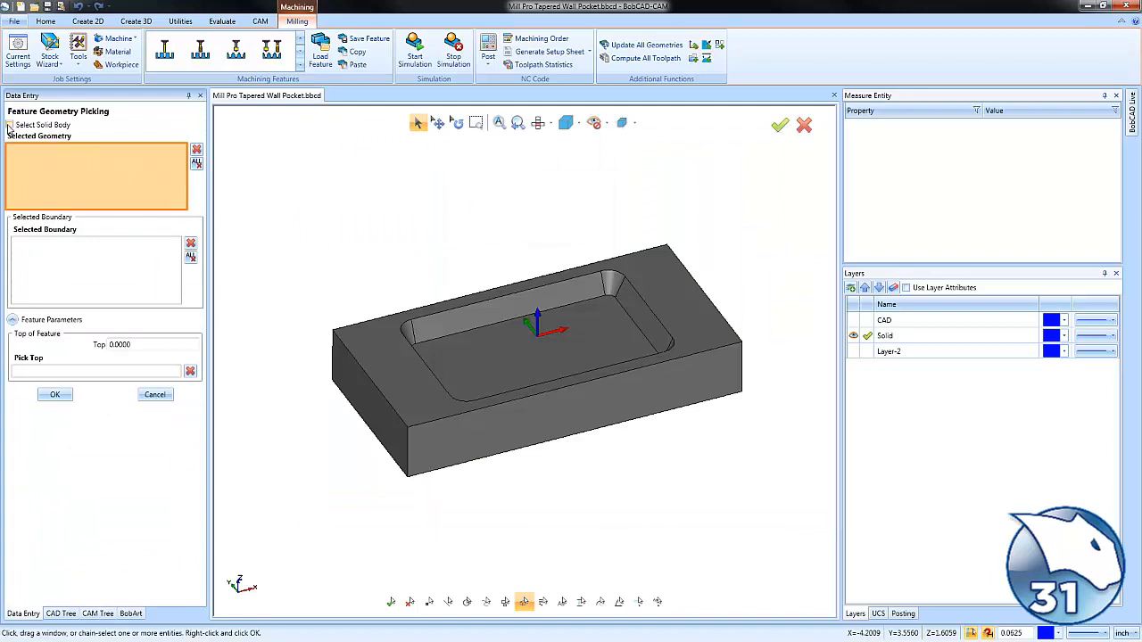
left_click(368, 329)
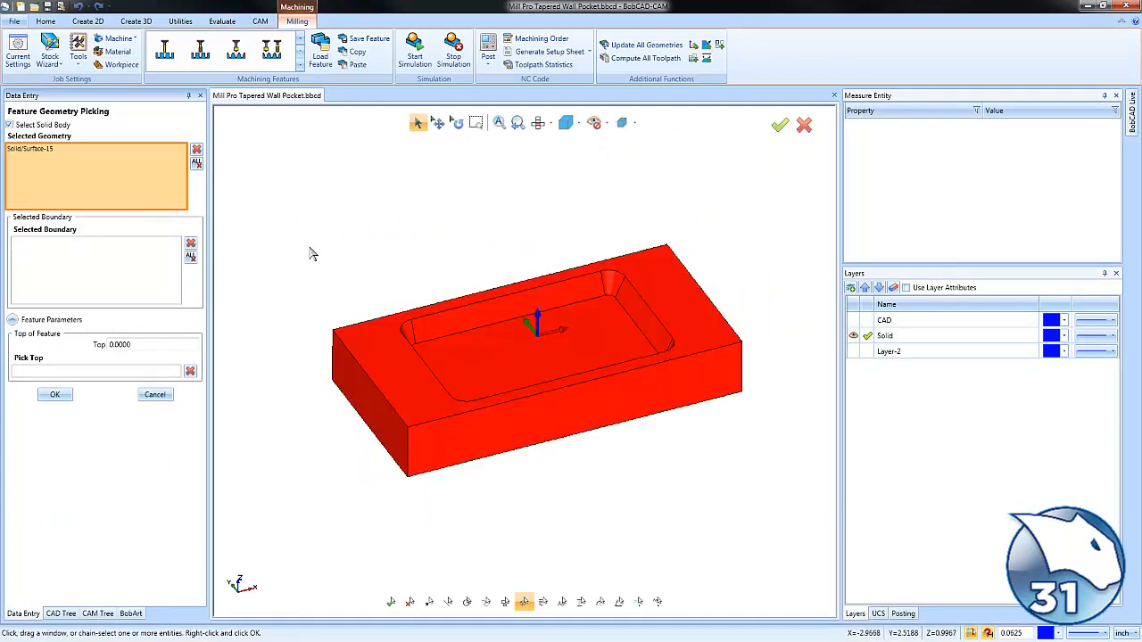
left_click(53, 394)
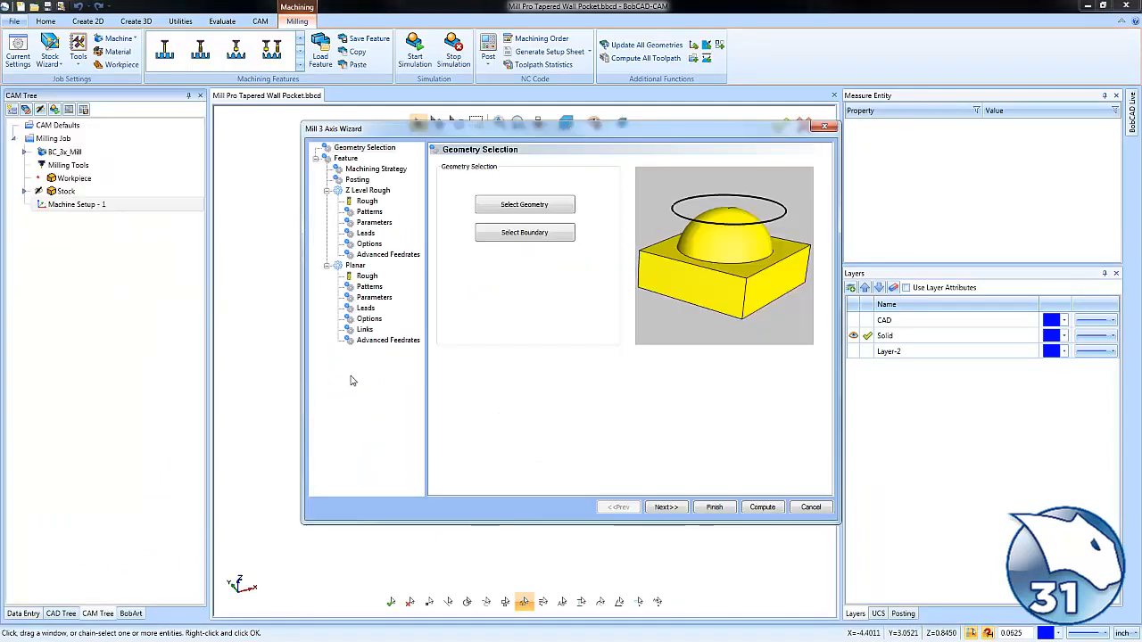
Choose the Pro strategy Advanced Rough as the feature's machining operation
left_click(388, 170)
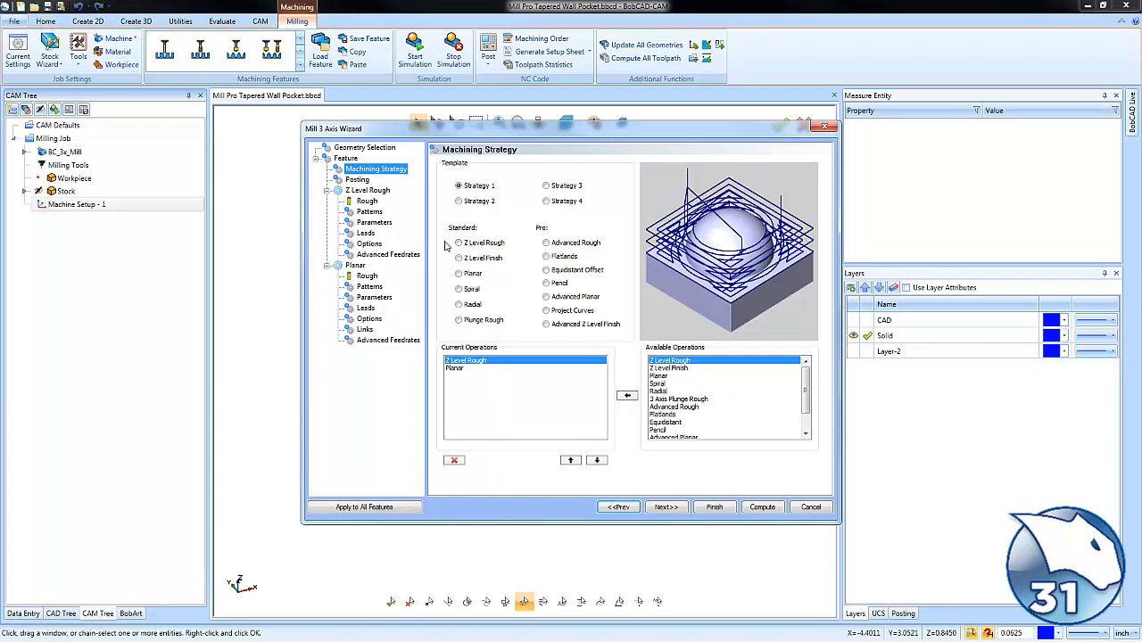
left_click(546, 242)
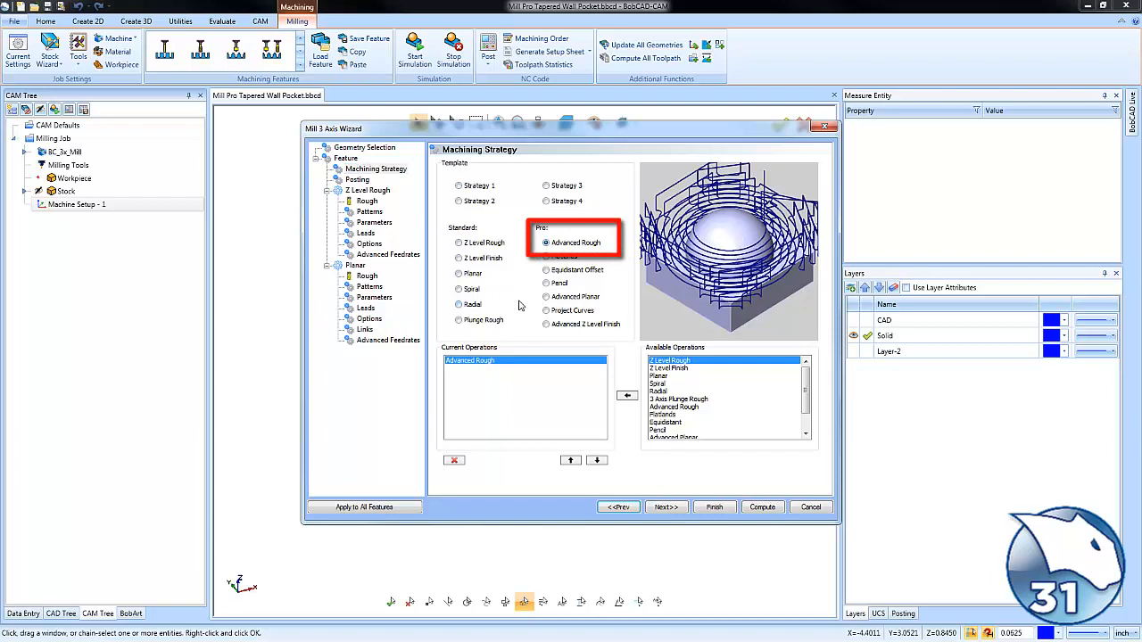
left_click(664, 508)
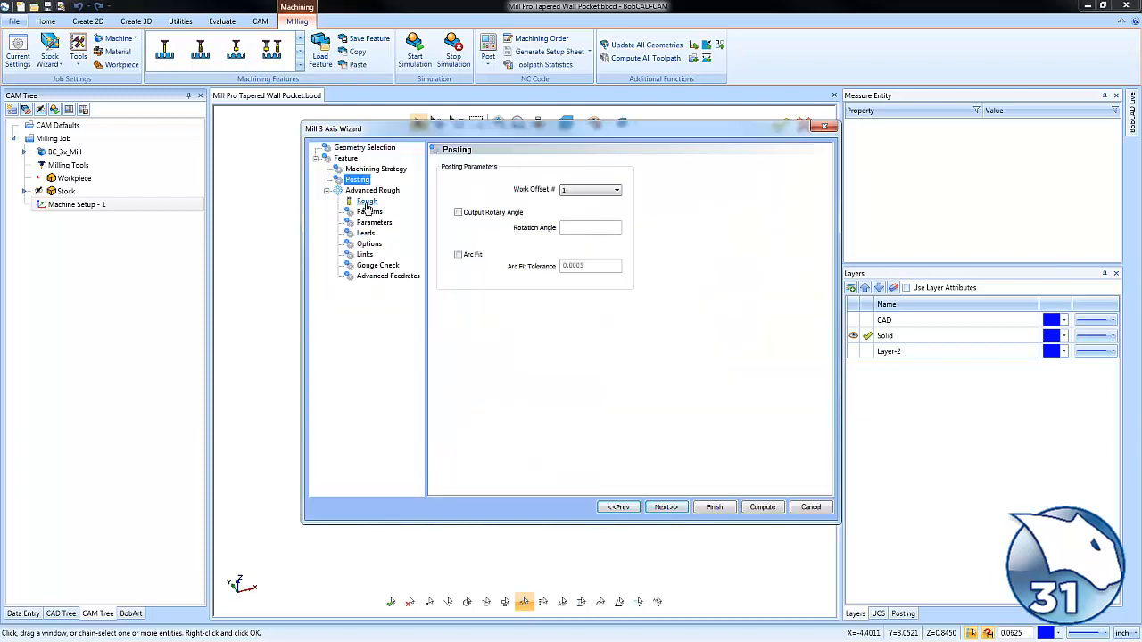
Set the roughing tool's corner radius to 0 and use the Morph Spiral cut pattern
left_click(366, 202)
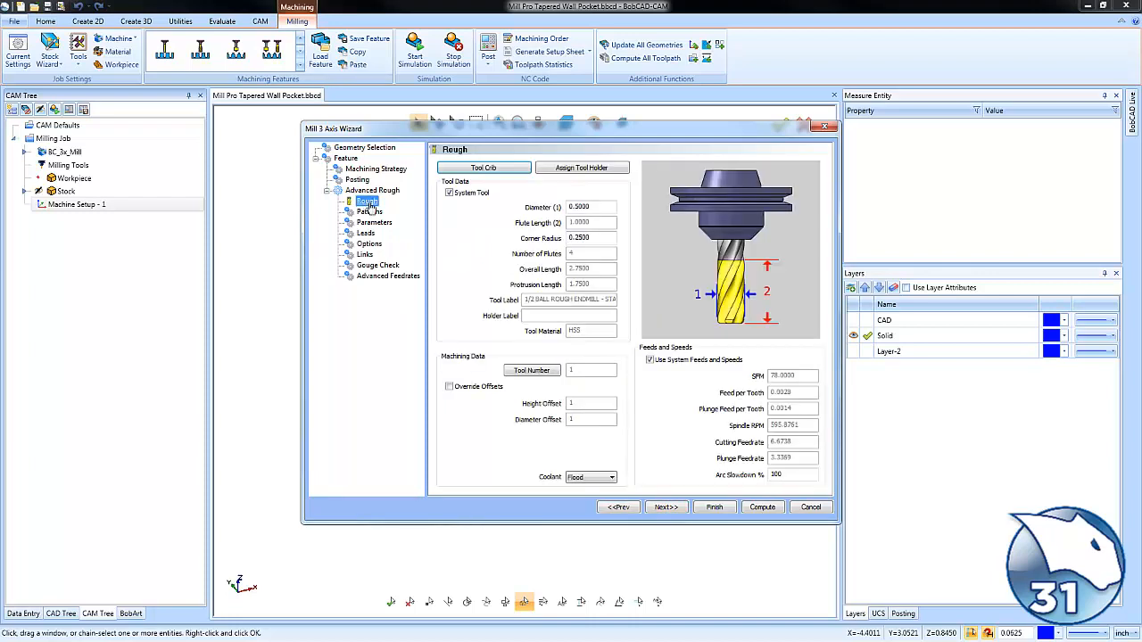
type("0")
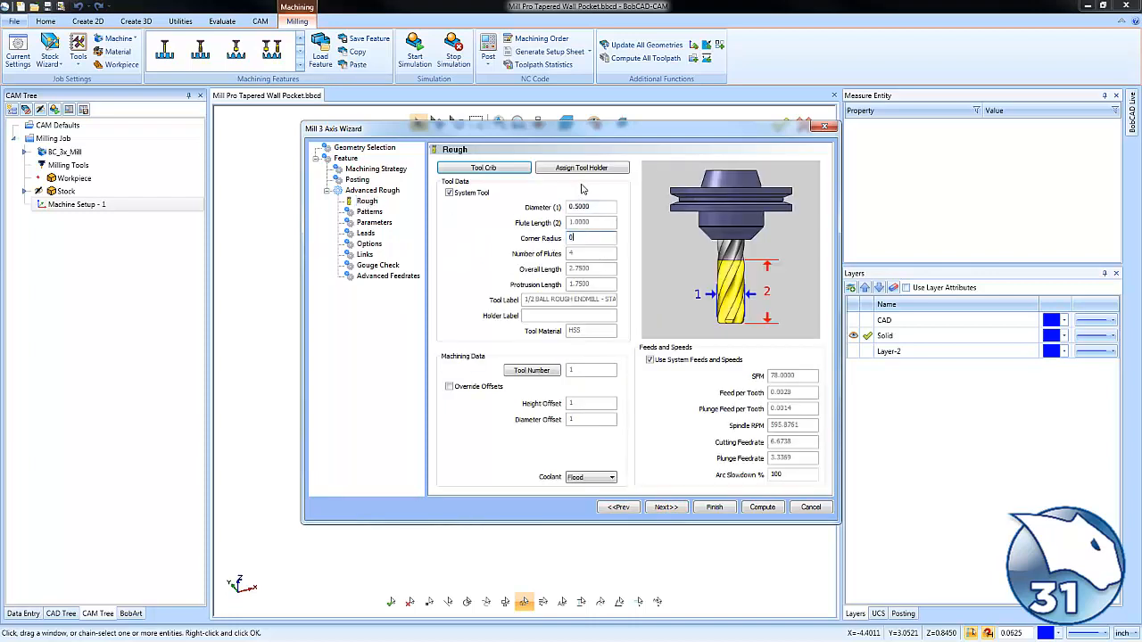
left_click(602, 206)
left_click(369, 212)
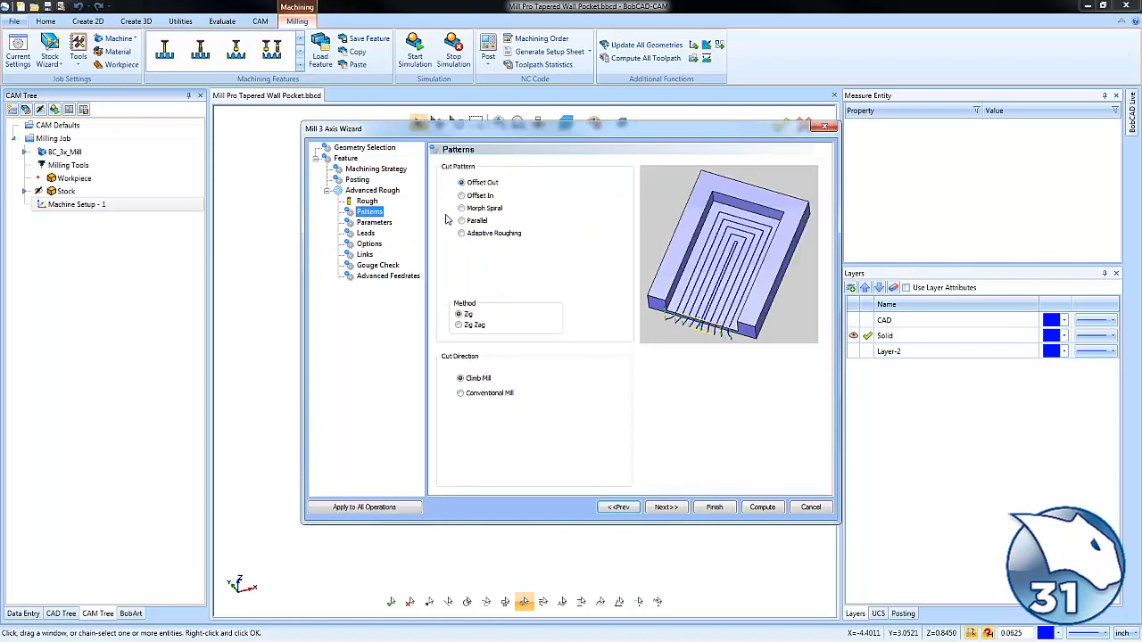
left_click(462, 208)
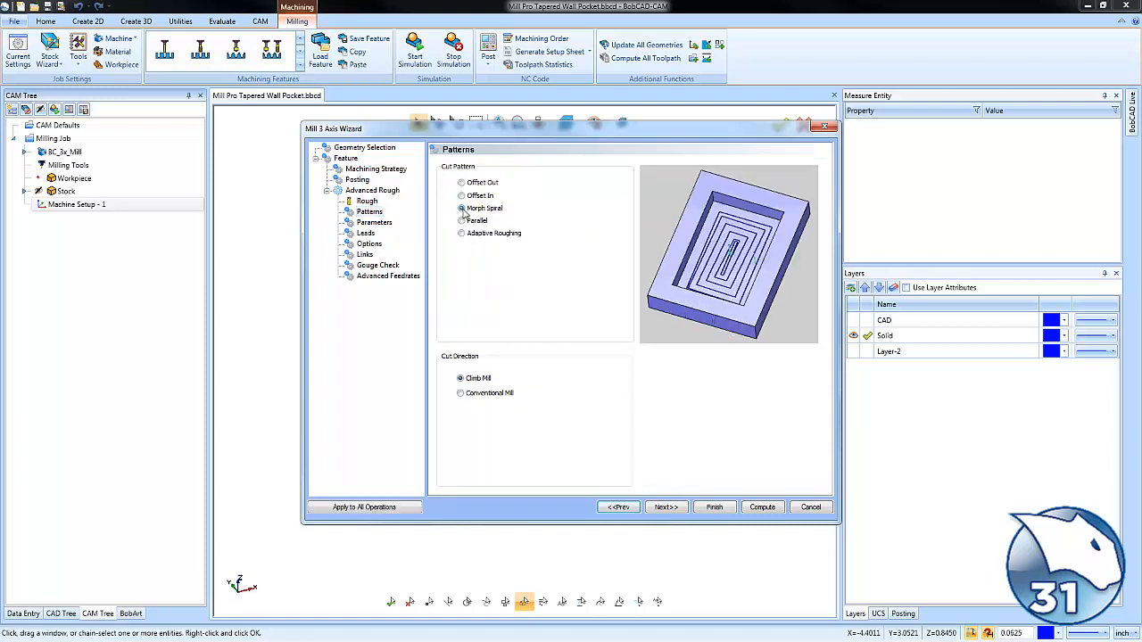
Set the roughing entry to Ramp, keeping Center Cutting Tool enabled, and compute the Advanced Rough toolpath
left_click(367, 233)
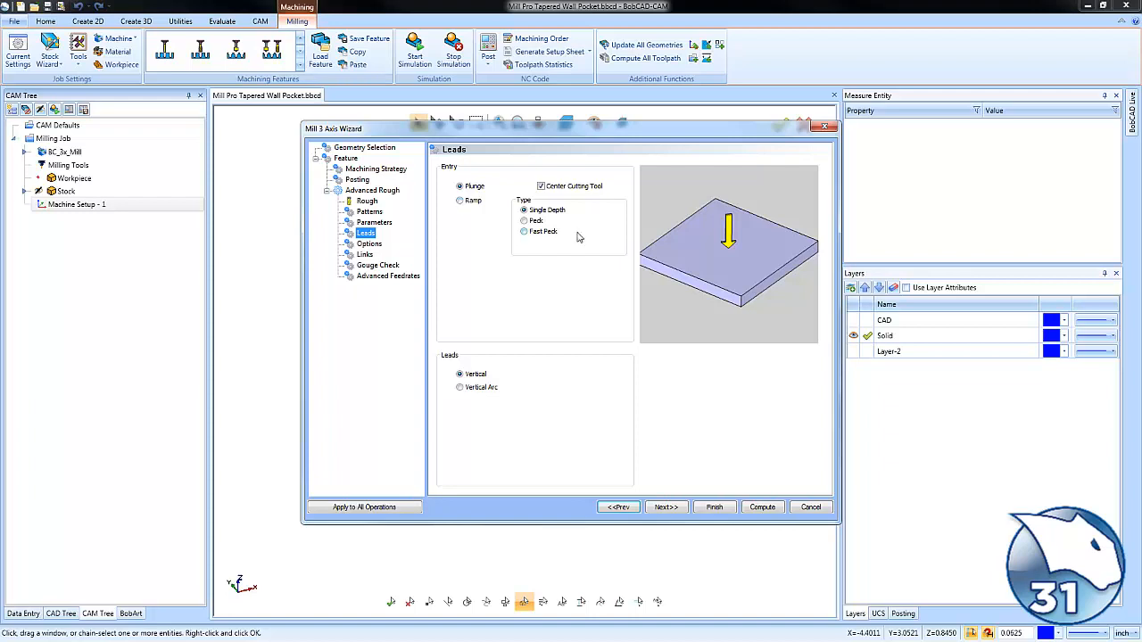
left_click(541, 186)
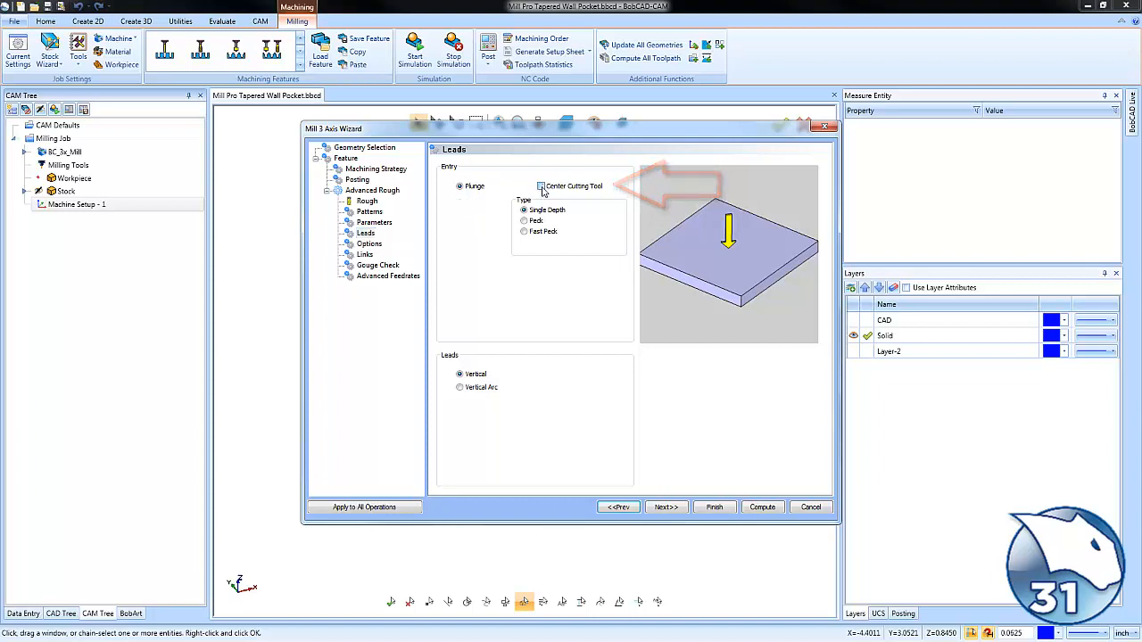
left_click(541, 187)
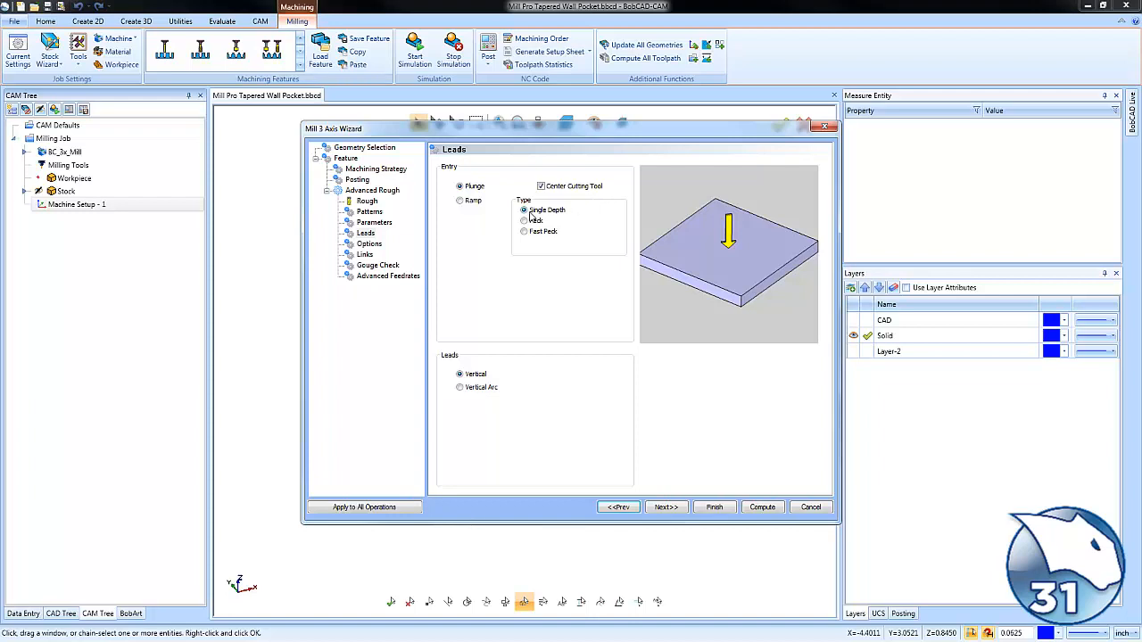
left_click(466, 201)
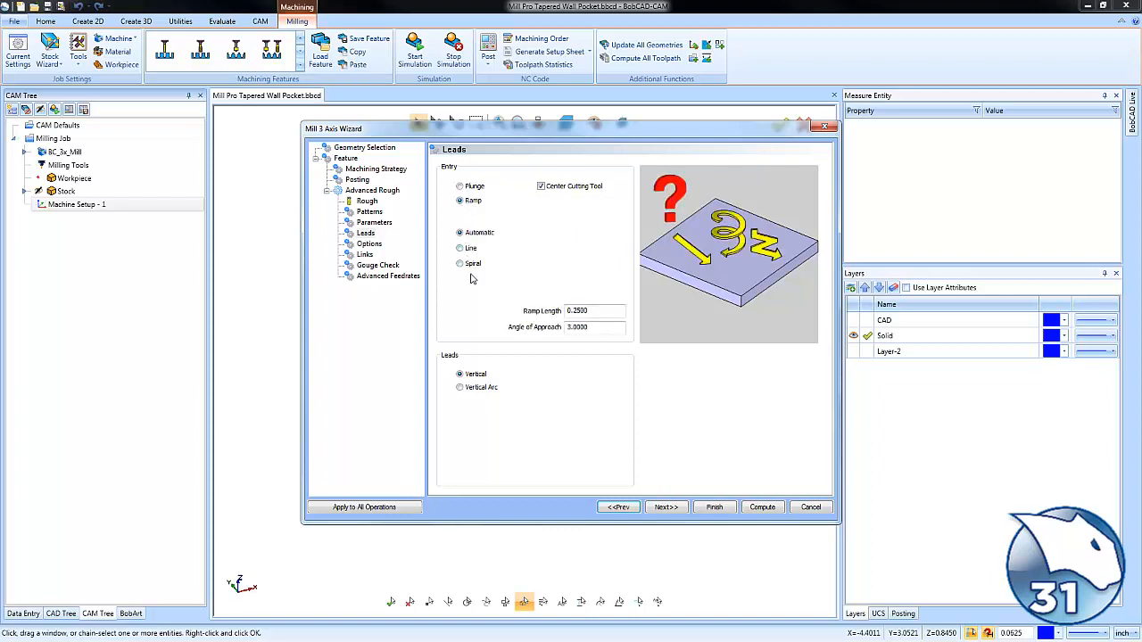
left_click(369, 245)
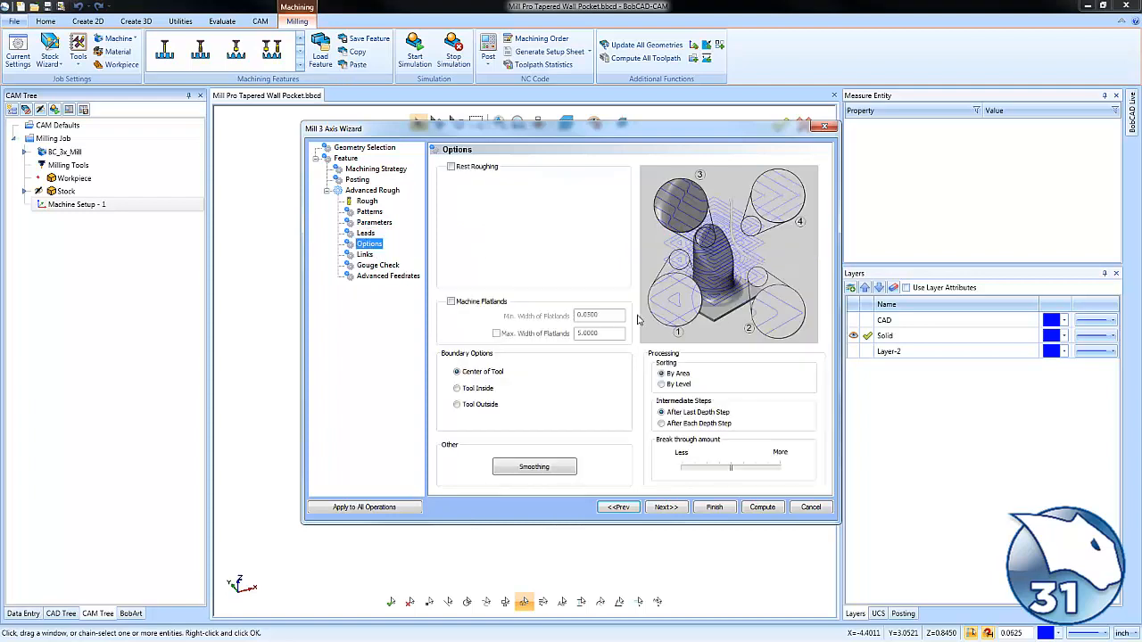
left_click(762, 507)
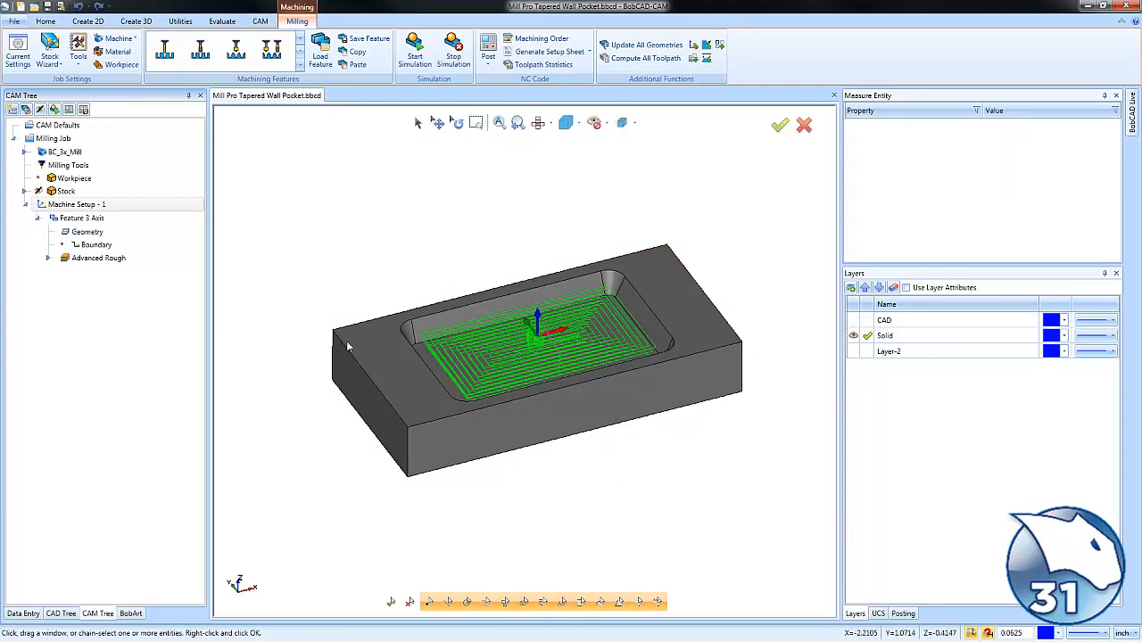
Backplot the Advanced Rough toolpath through to its end and examine its depth passes from the front
right_click(98, 261)
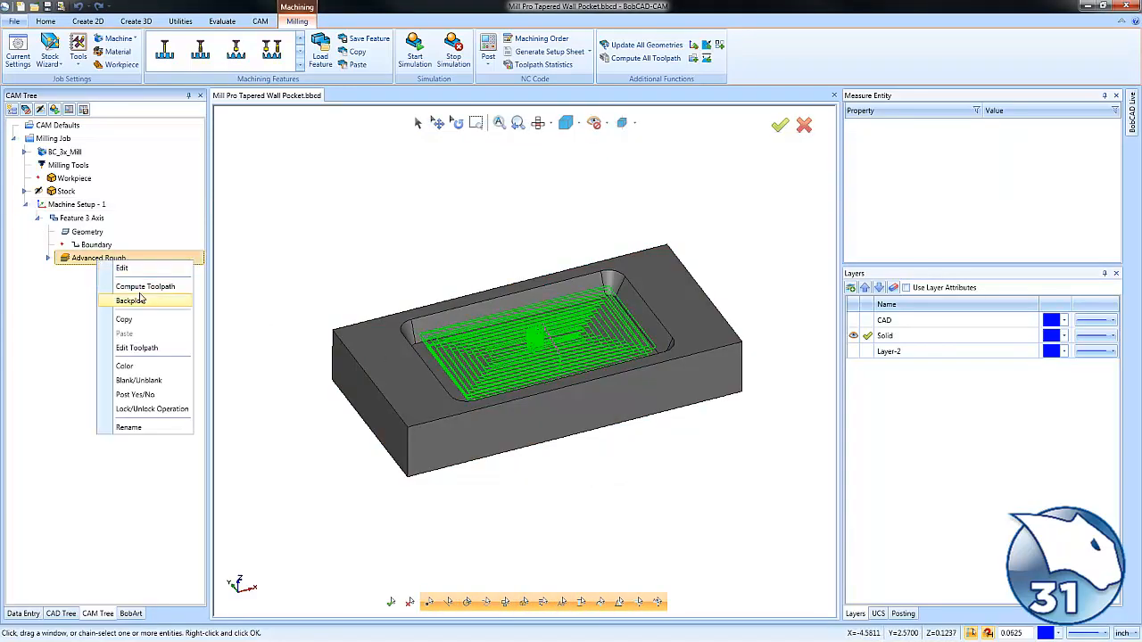
left_click(138, 300)
left_click(14, 242)
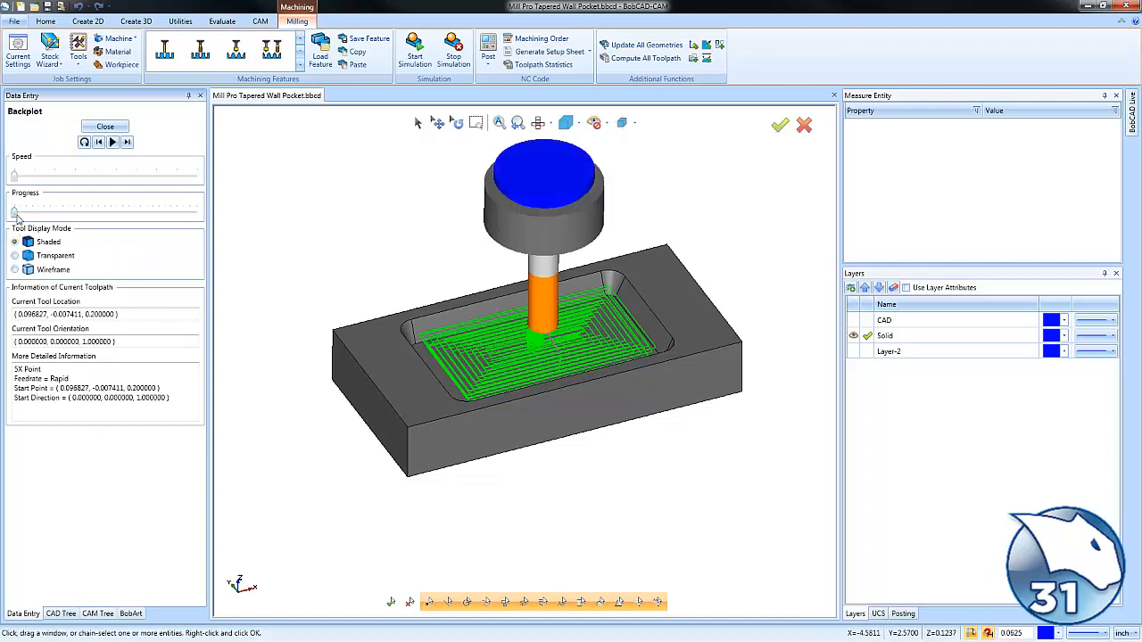
left_click_drag(14, 211, 182, 214)
right_click(306, 215)
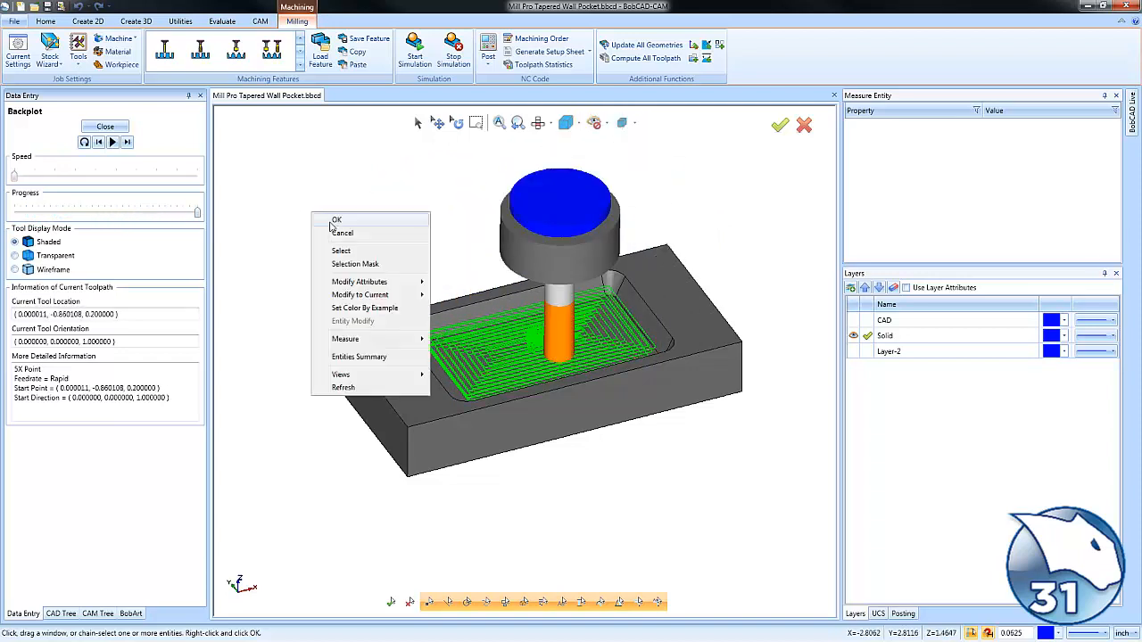
left_click(325, 224)
key("f")
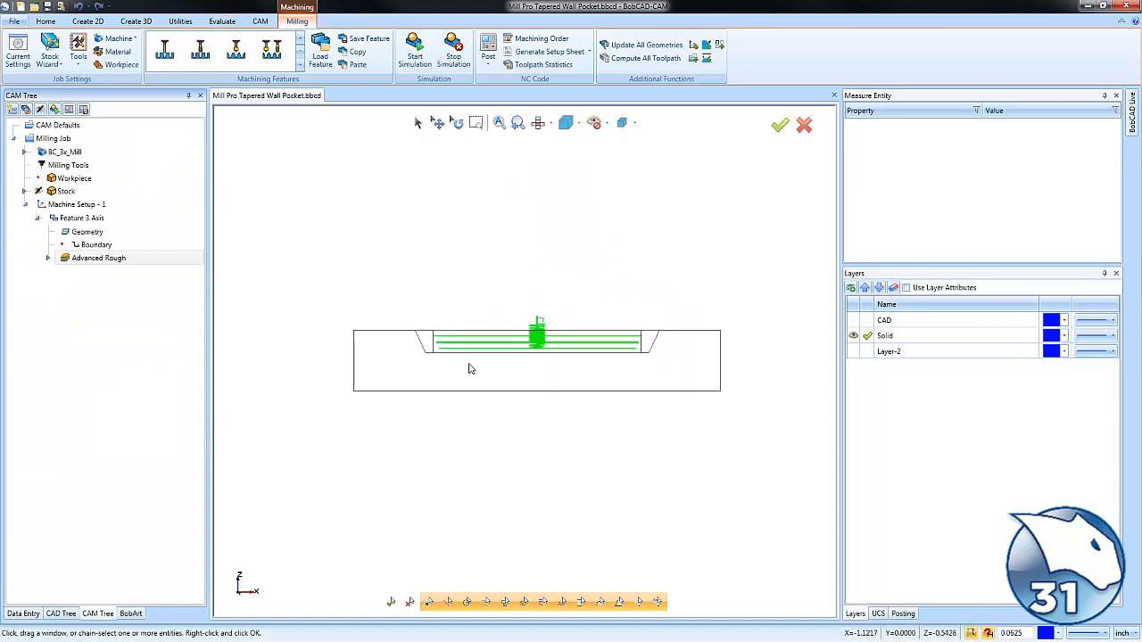
scroll(469, 367, "up", 2)
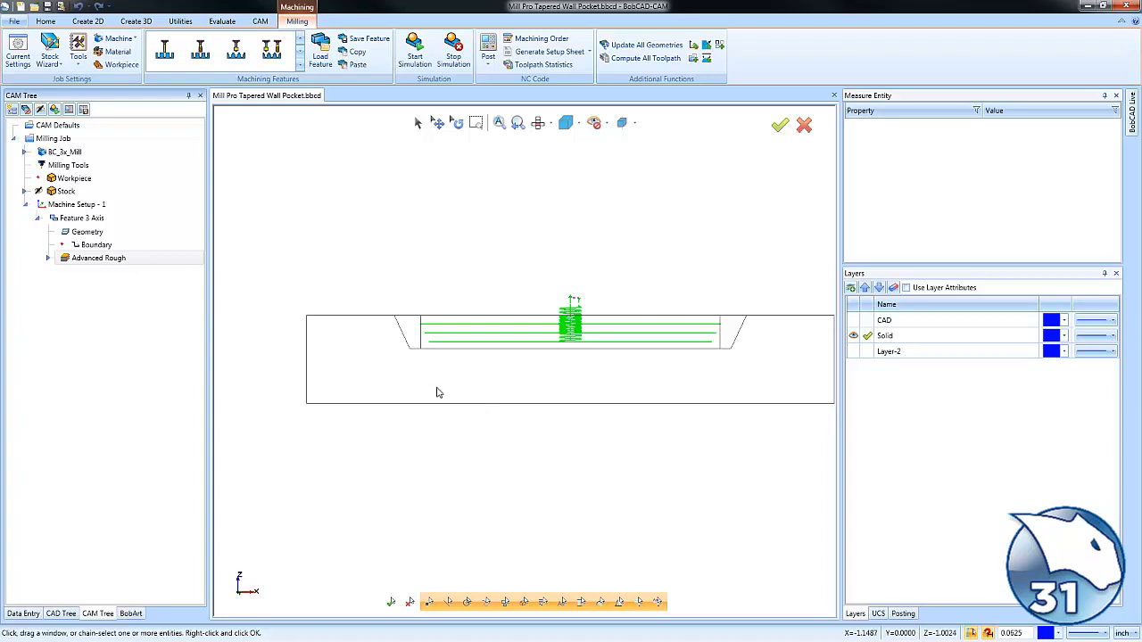
Enable Machine Flatlands for the Advanced Rough operation and recompute the toolpath
right_click(98, 218)
left_click(124, 226)
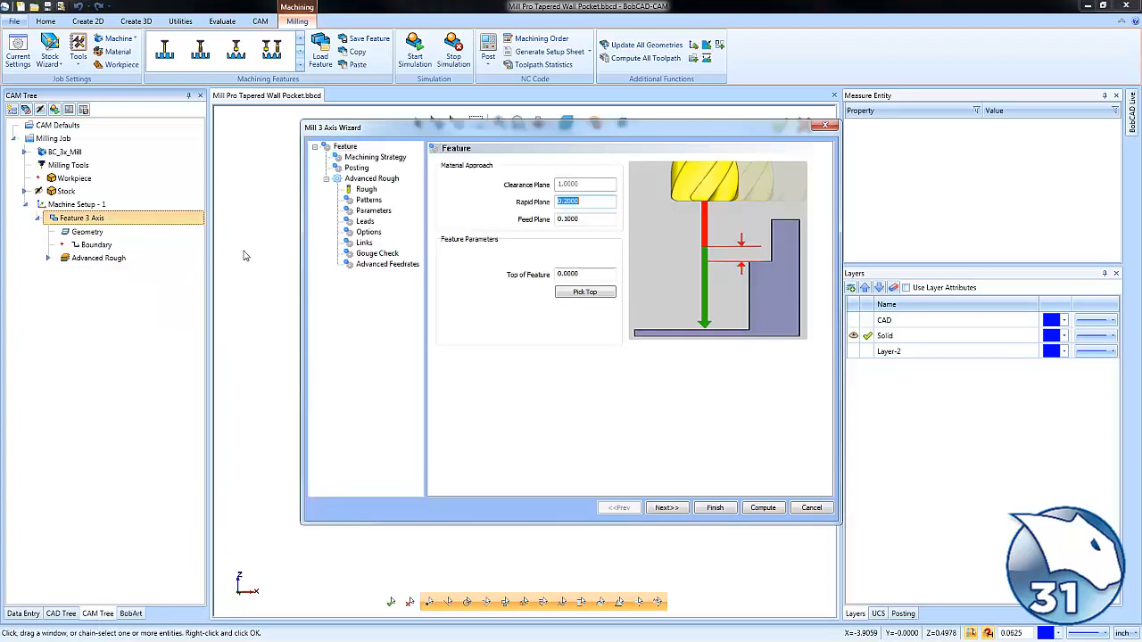
left_click(368, 232)
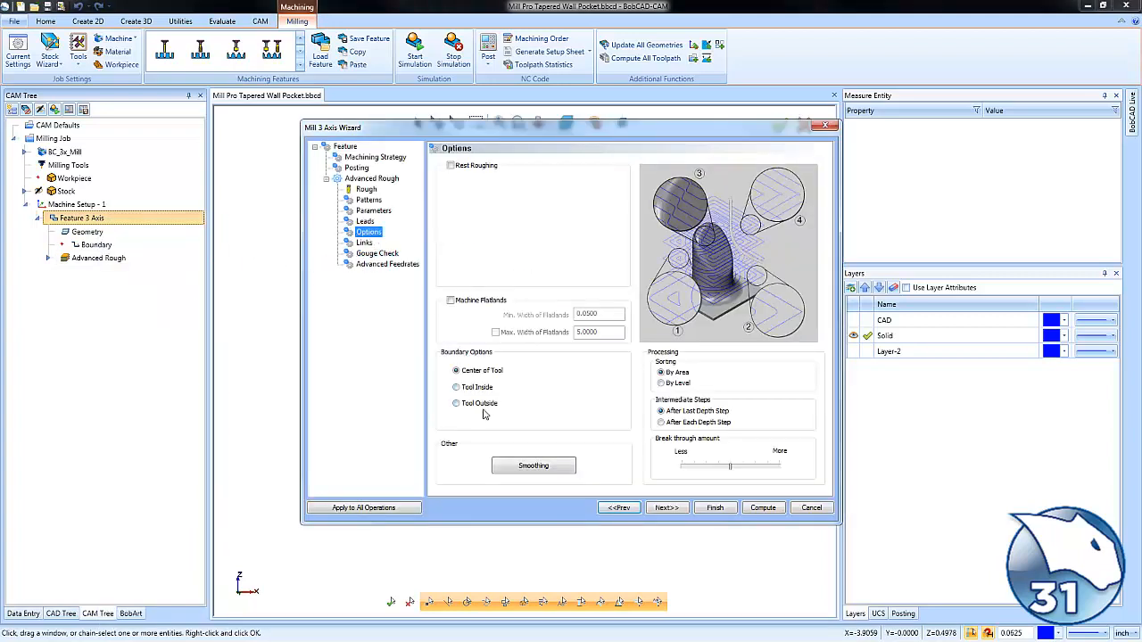
left_click(451, 302)
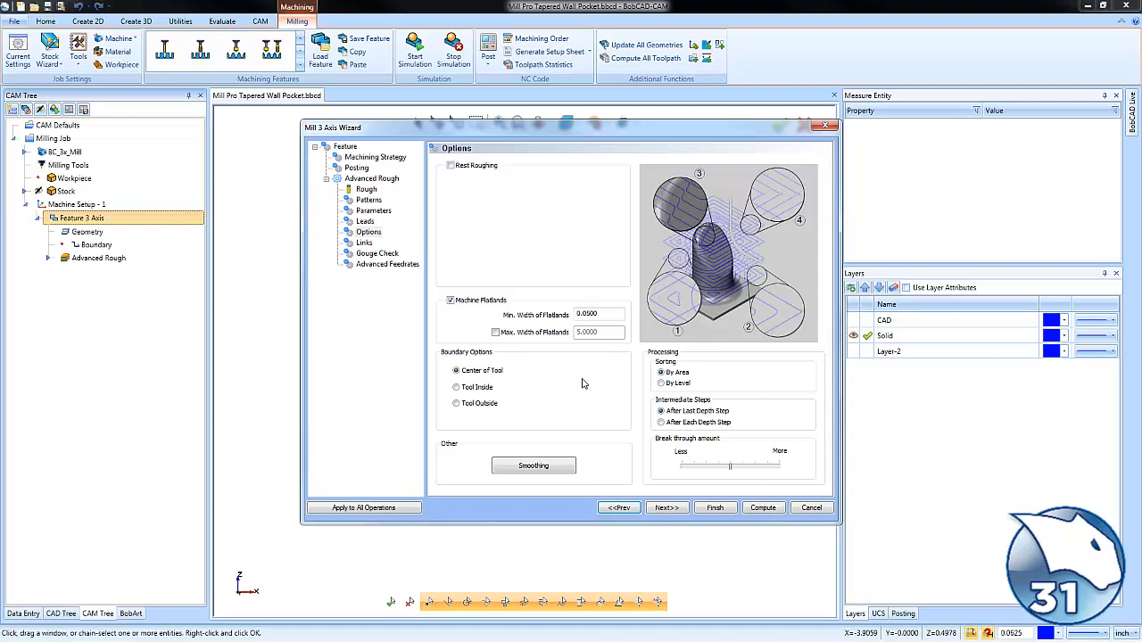
left_click(763, 508)
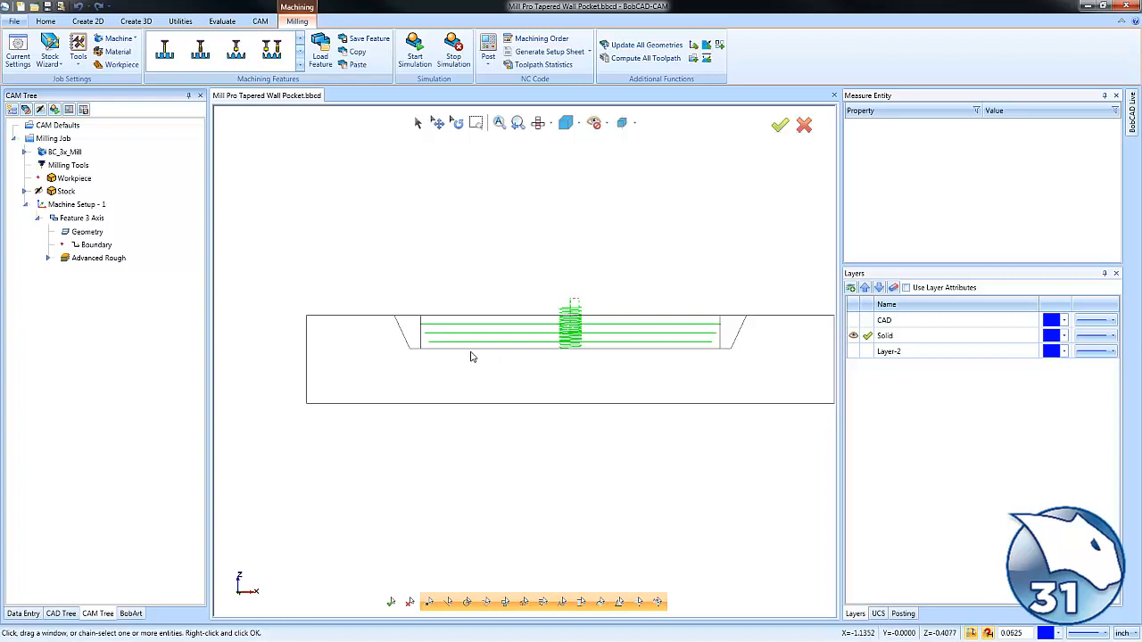
Examine the flatlands passes from the front and set the Advanced Rough allowance offset type to Side and Bottom
middle_click_drag(502, 382, 525, 390)
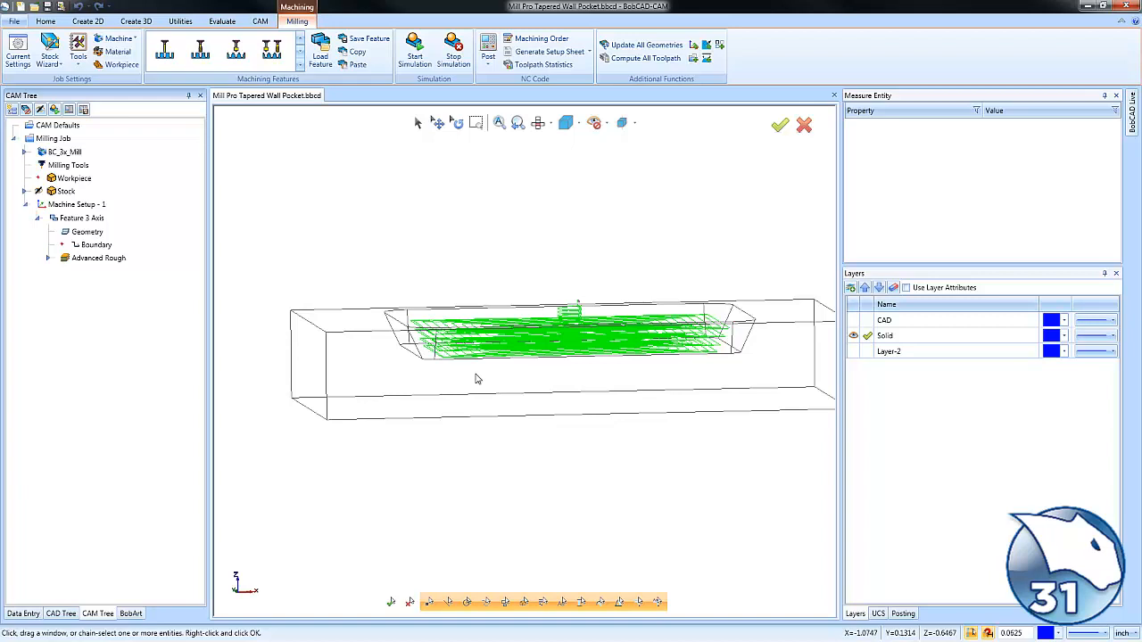
key("f")
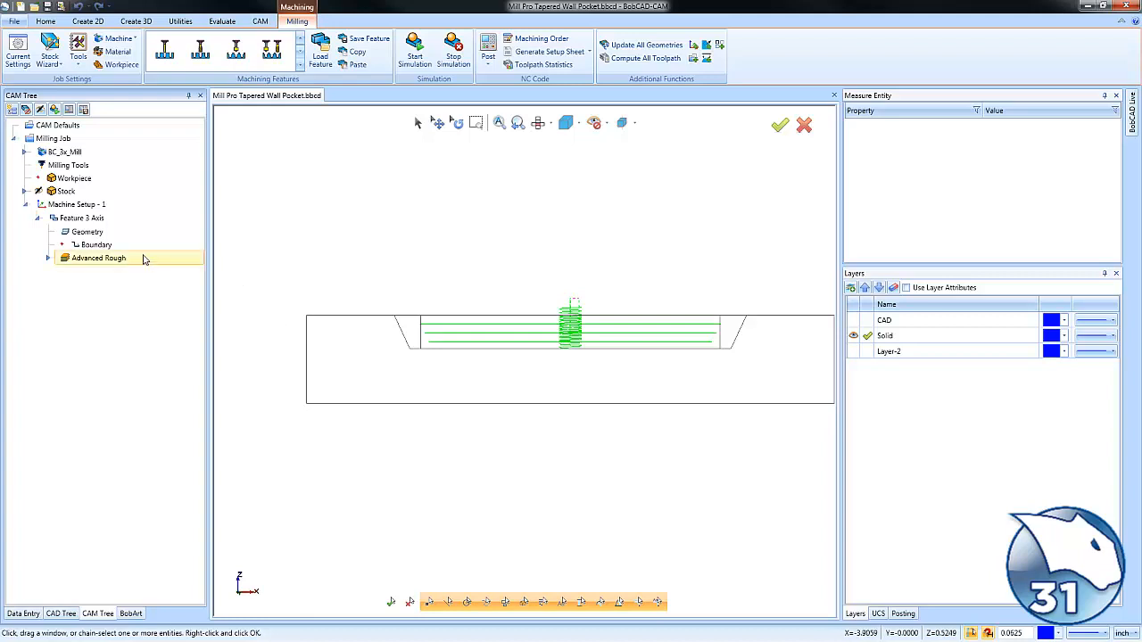
right_click(112, 222)
left_click(126, 229)
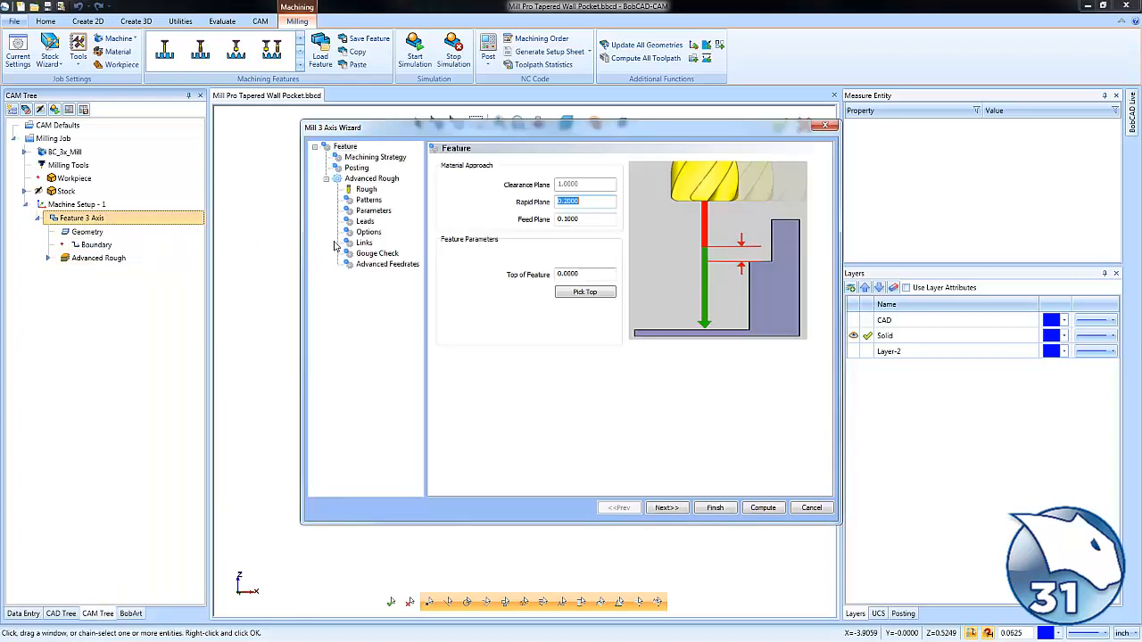
left_click(368, 231)
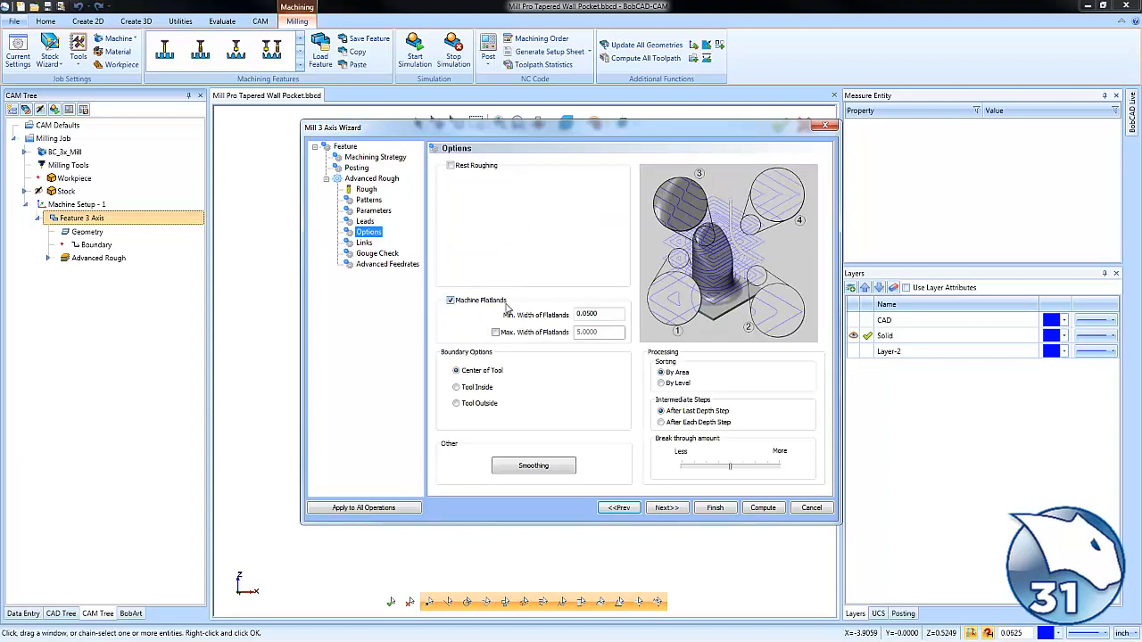
left_click(374, 211)
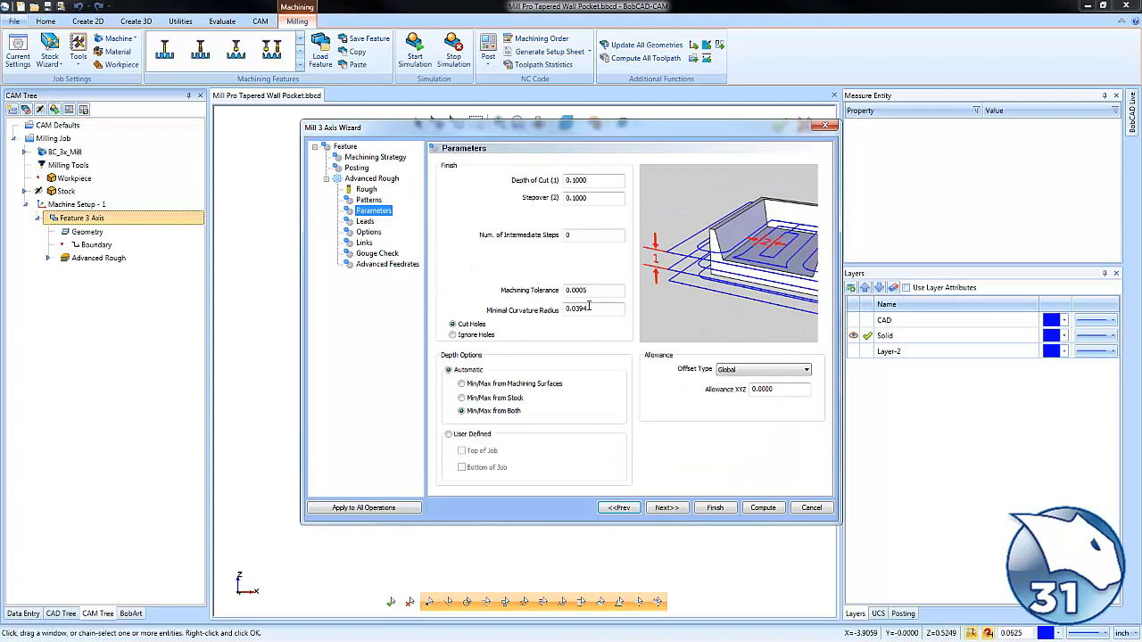
left_click(802, 373)
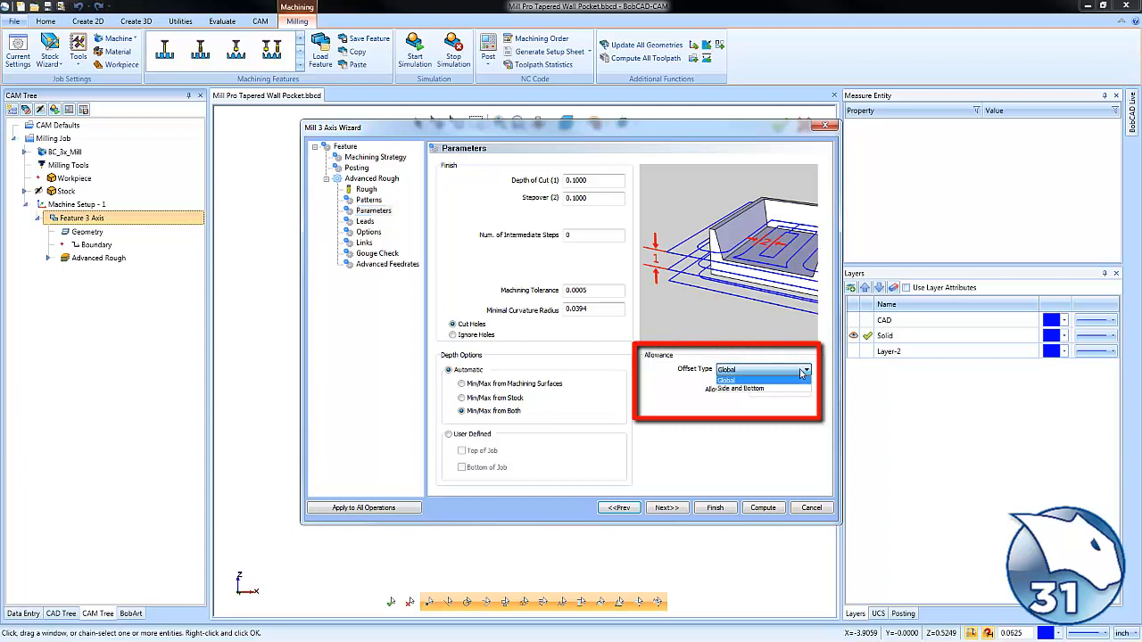
left_click(792, 389)
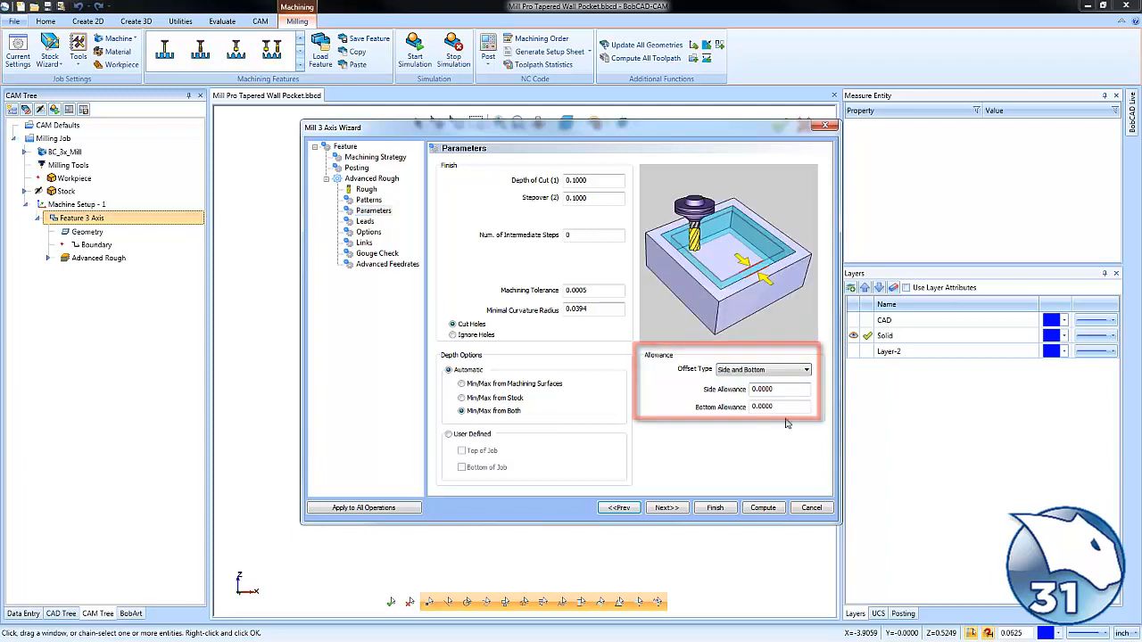
Set the side allowance to 0.02, keep the bottom allowance at 0, and recompute the toolpath
left_click_drag(774, 392, 701, 395)
type("0.02")
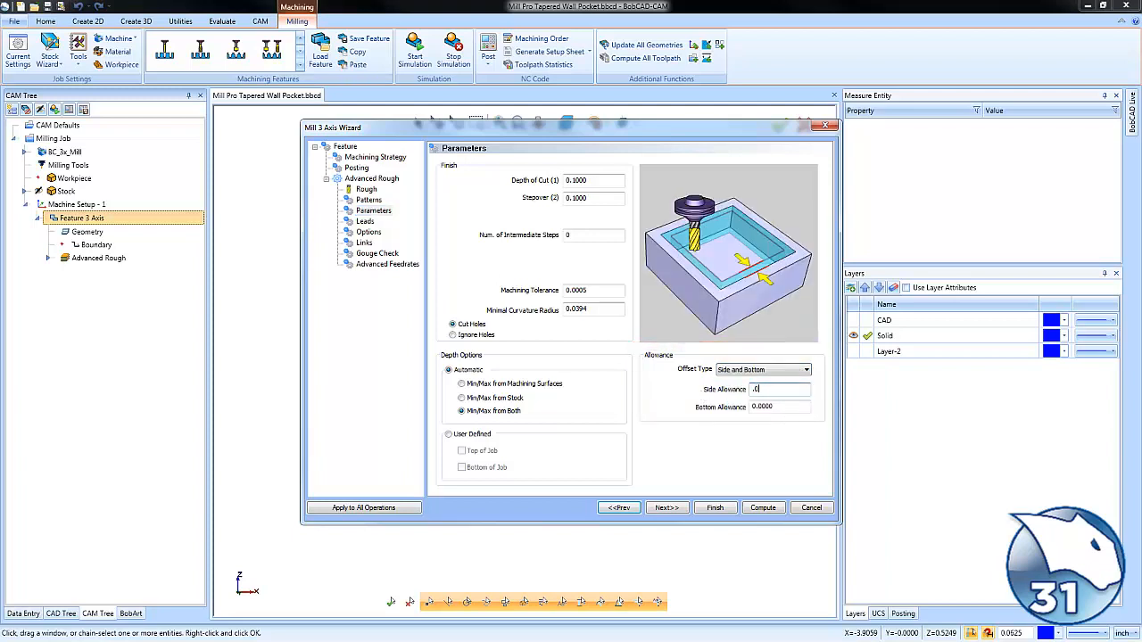
left_click(776, 406)
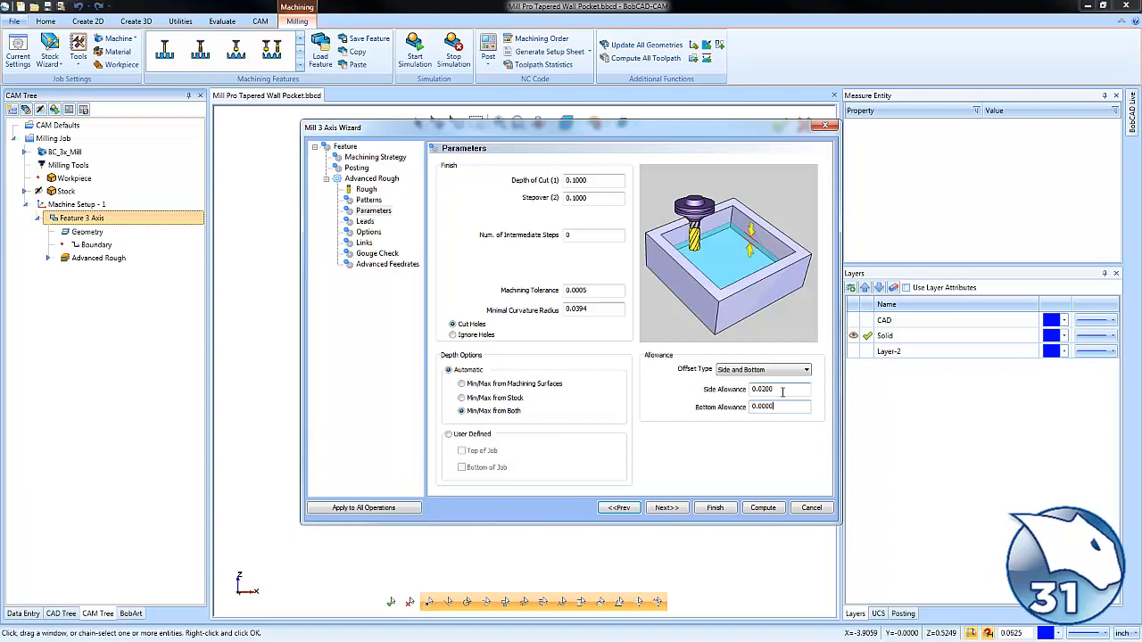
left_click(788, 389)
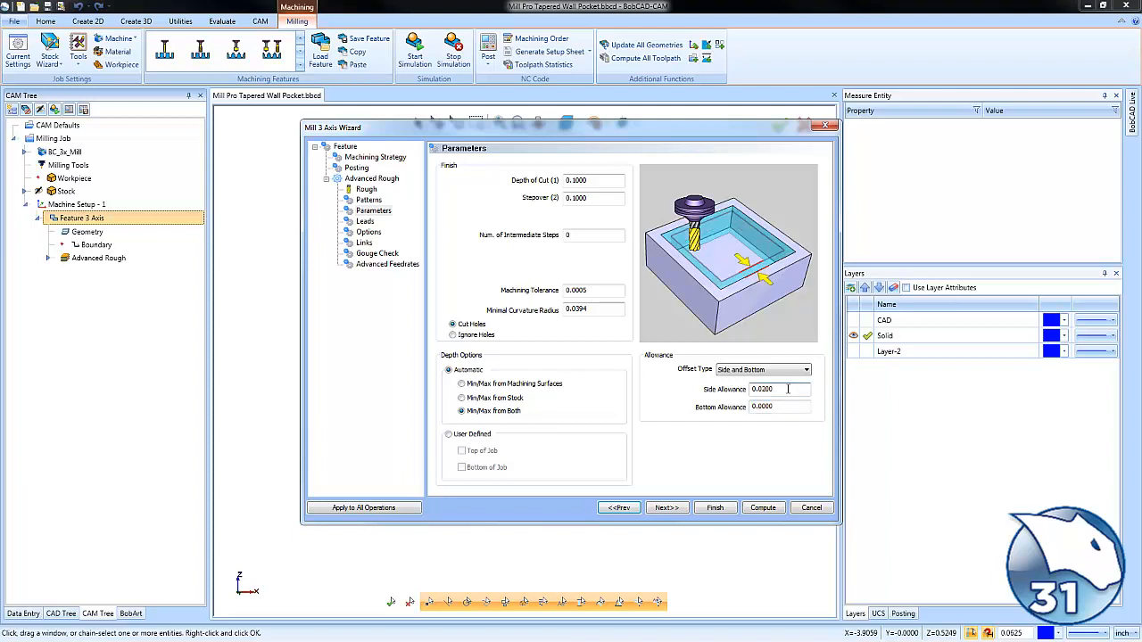
left_click(763, 507)
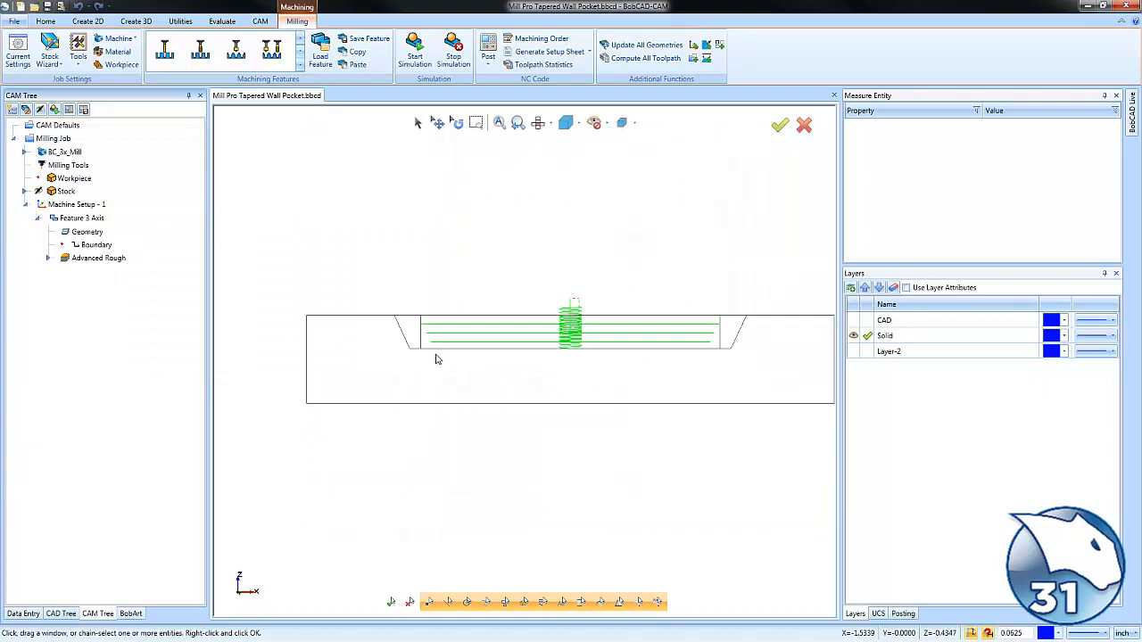
Enable Rest Roughing for the Advanced Rough operation to view its settings, and turn it back off
right_click(110, 260)
left_click(183, 269)
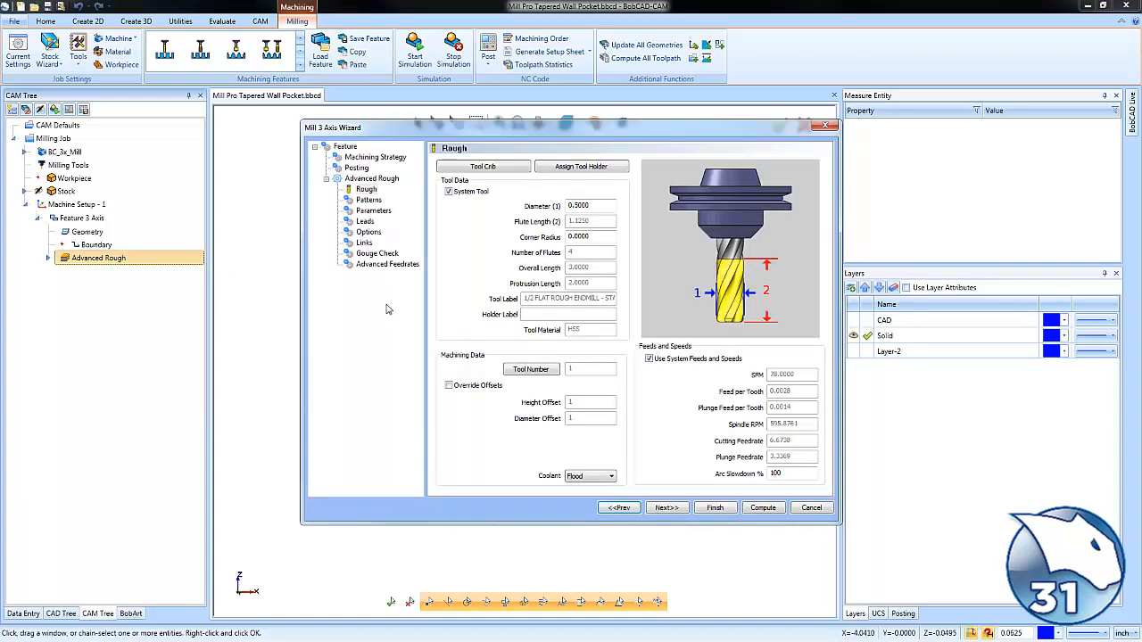
left_click(368, 232)
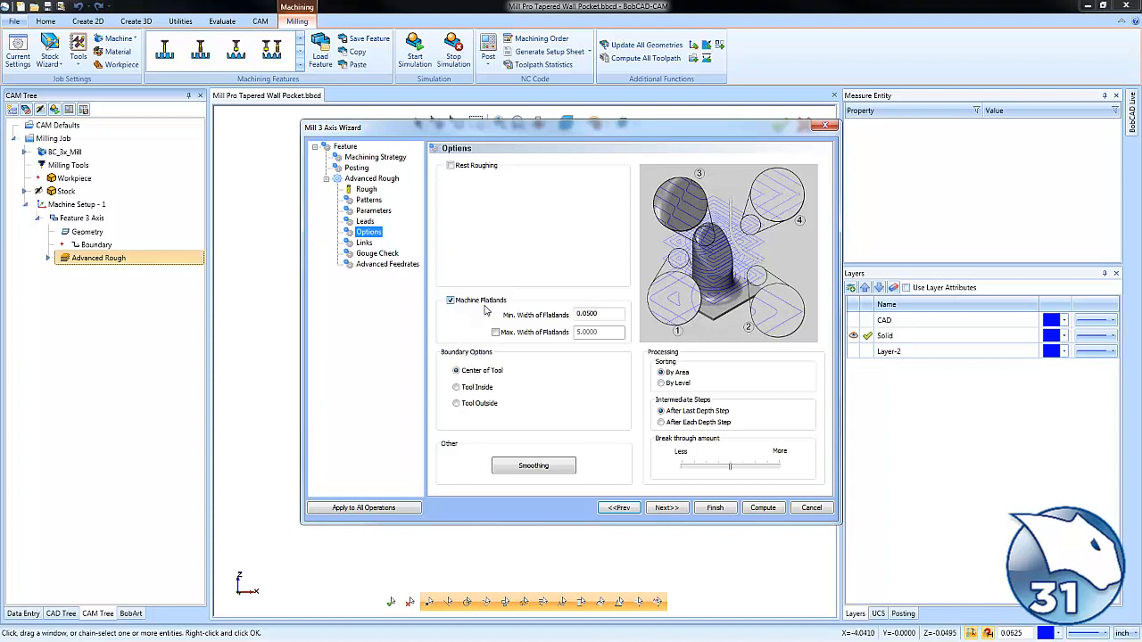
left_click(451, 165)
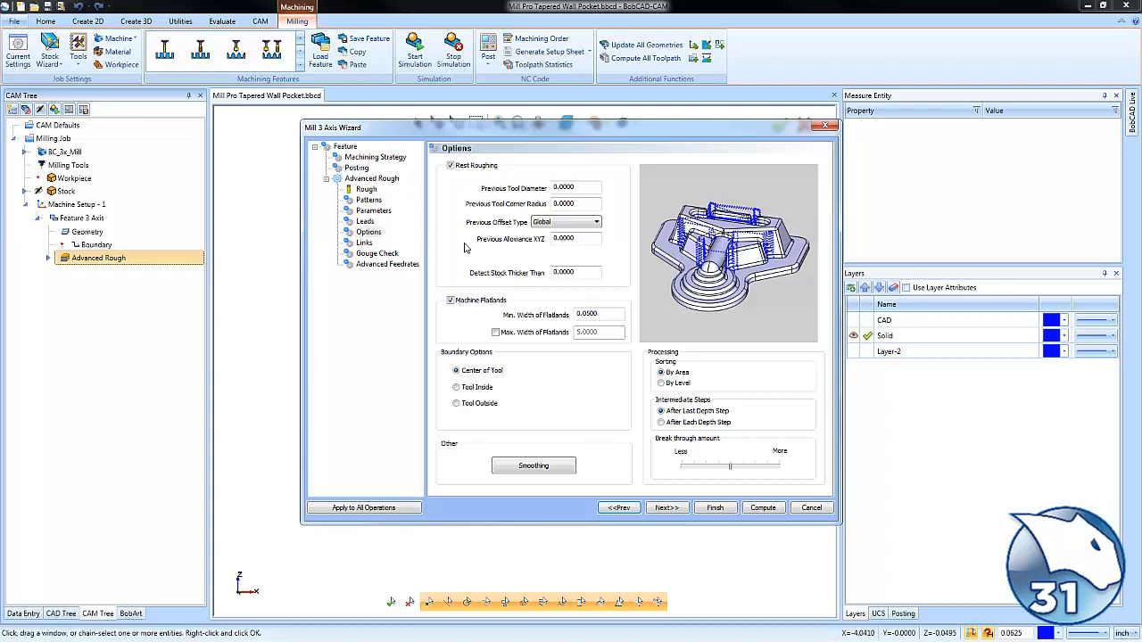
left_click(452, 166)
Review the link, cut pattern and intermediate step settings of the Advanced Rough operation and recompute the toolpath
left_click(364, 243)
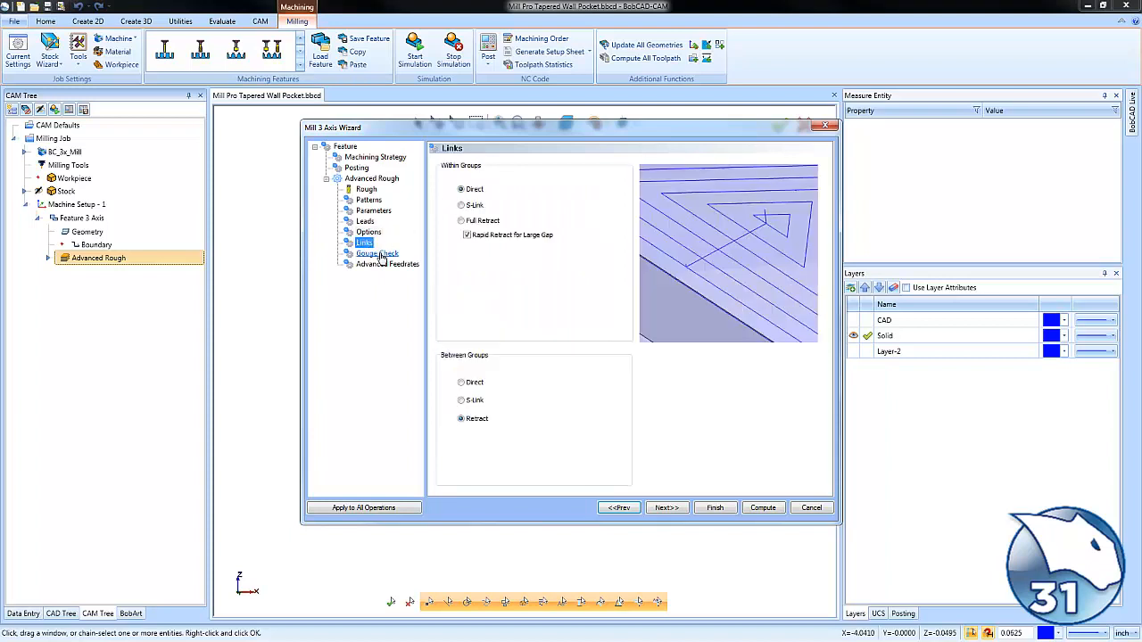
left_click(366, 190)
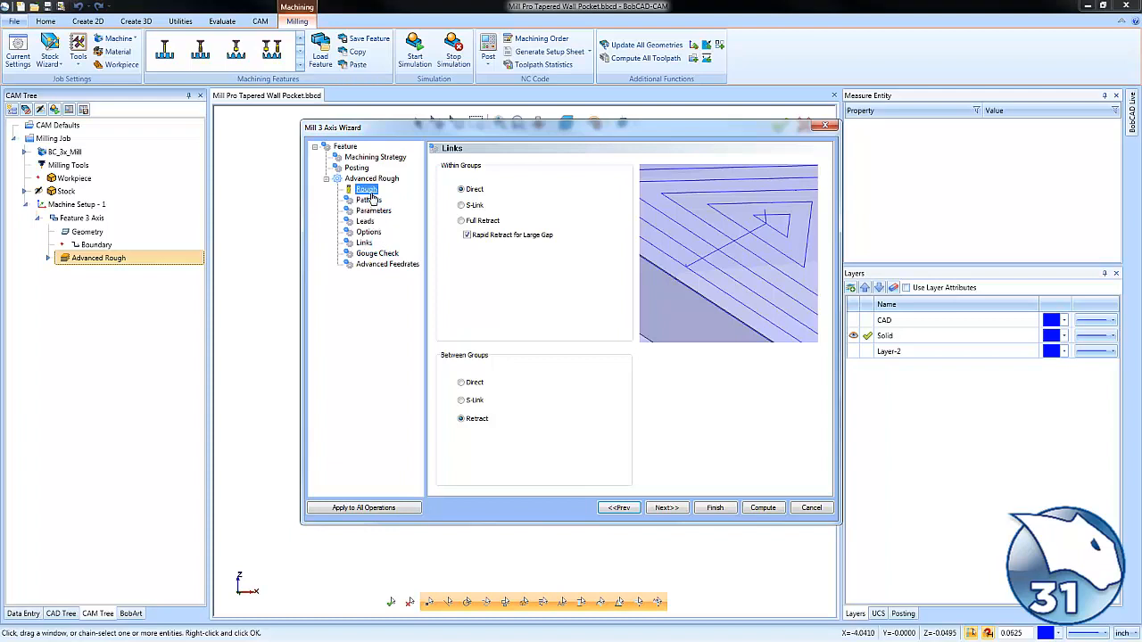
left_click(369, 200)
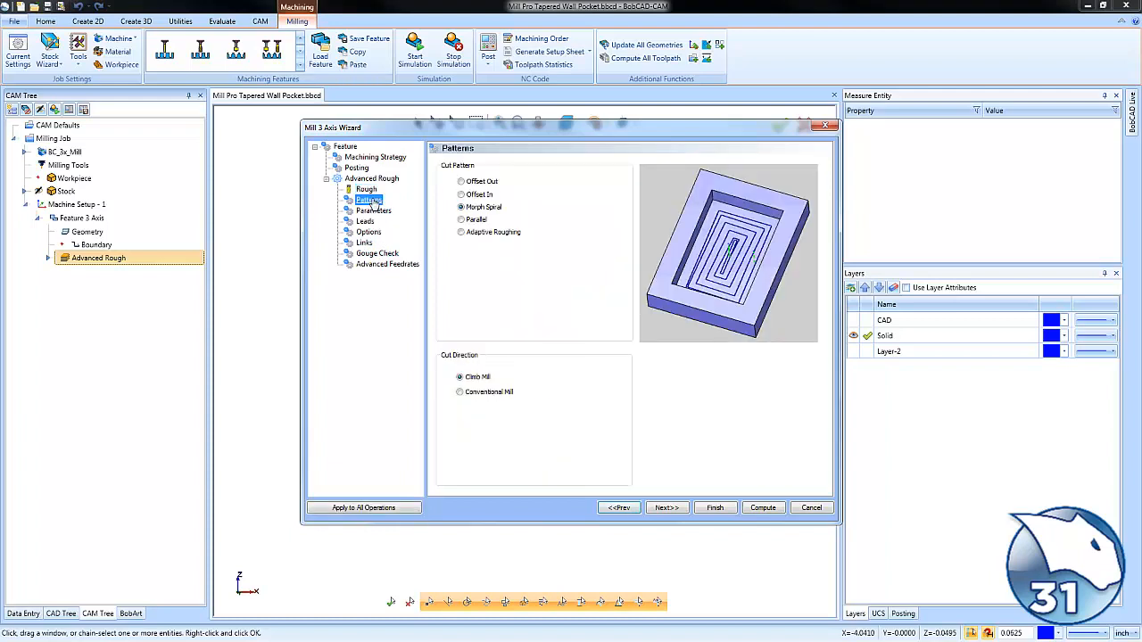
left_click(374, 212)
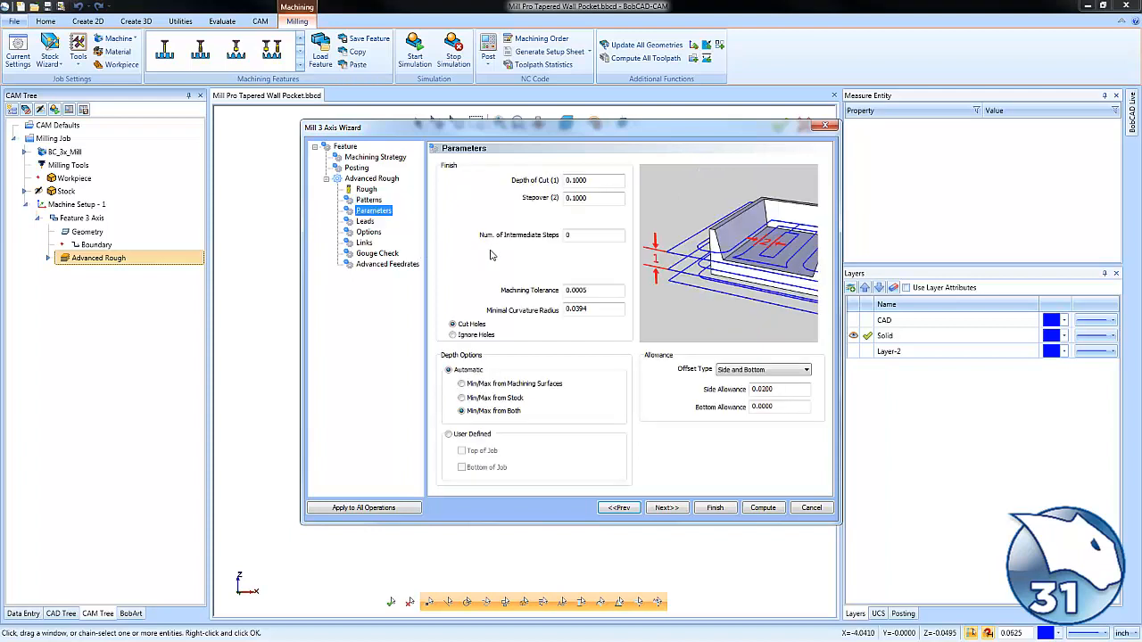
left_click(596, 236)
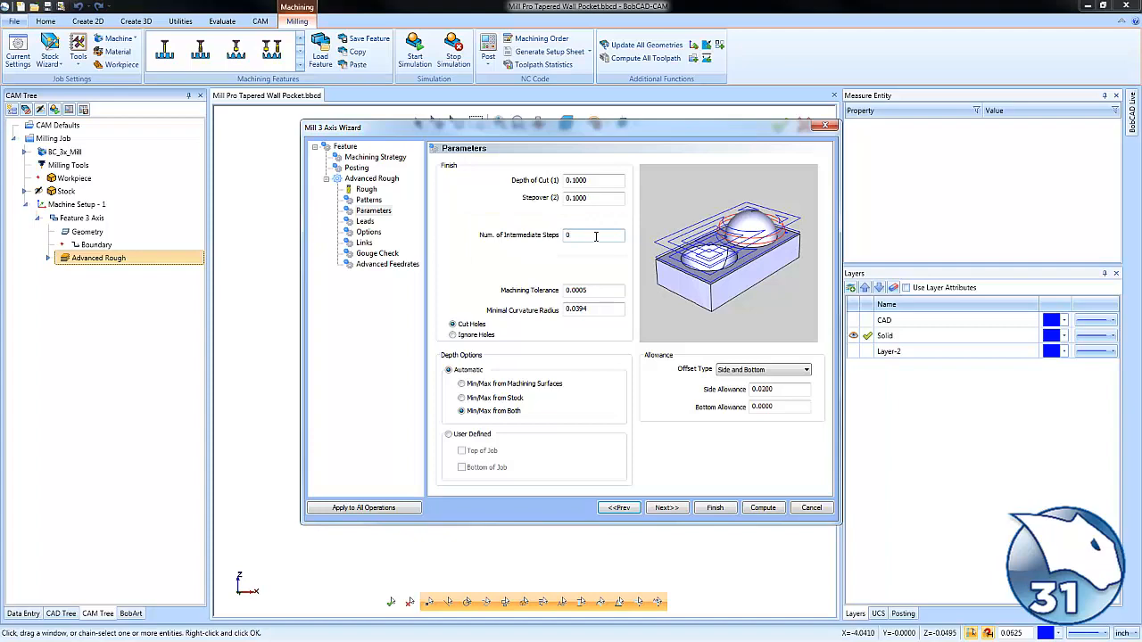
left_click(760, 507)
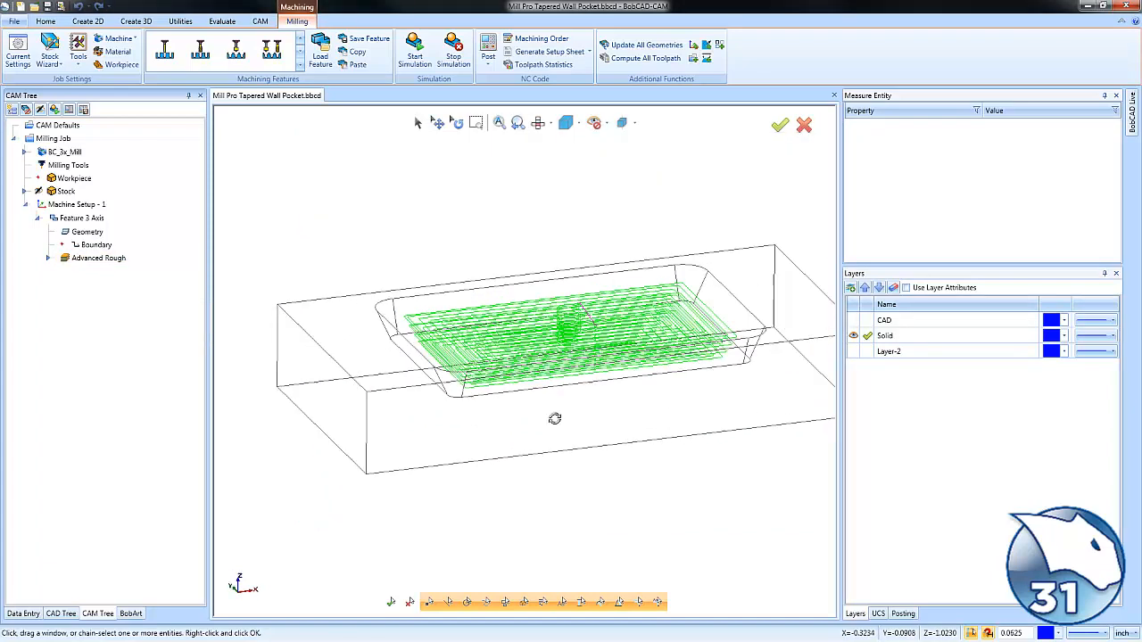
Simulate the Advanced Rough toolpath at a faster run speed, inspect the stepped pocket walls up close, and exit the simulation
mouse_move(555, 419)
middle_mouse_down()
mouse_move(520, 390)
mouse_move(536, 419)
middle_mouse_up()
left_click(414, 51)
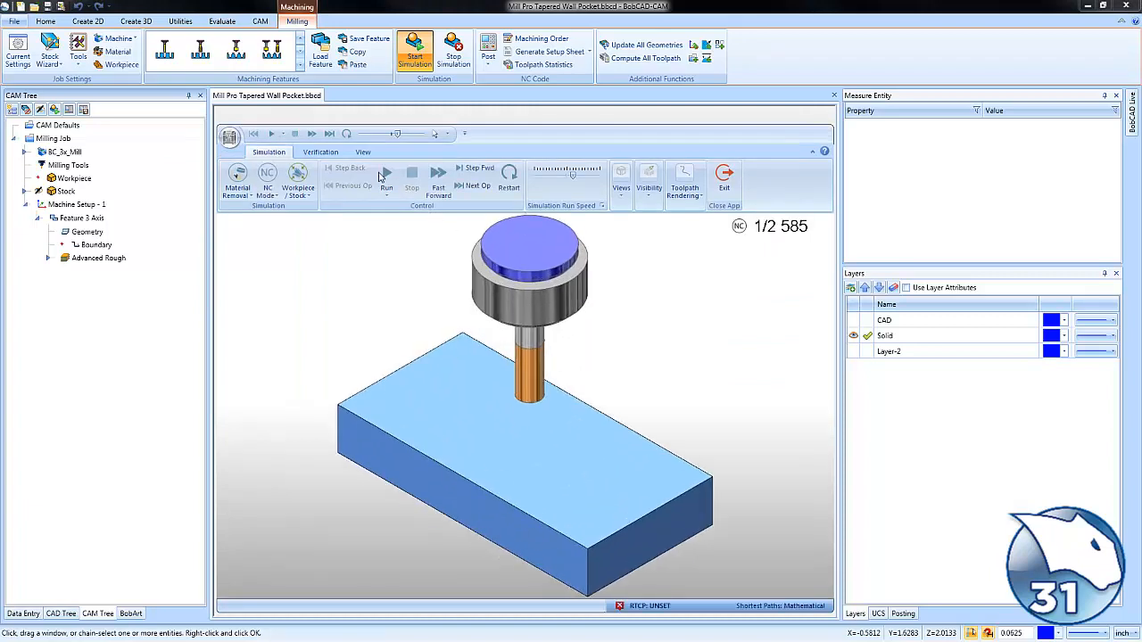
left_click(386, 179)
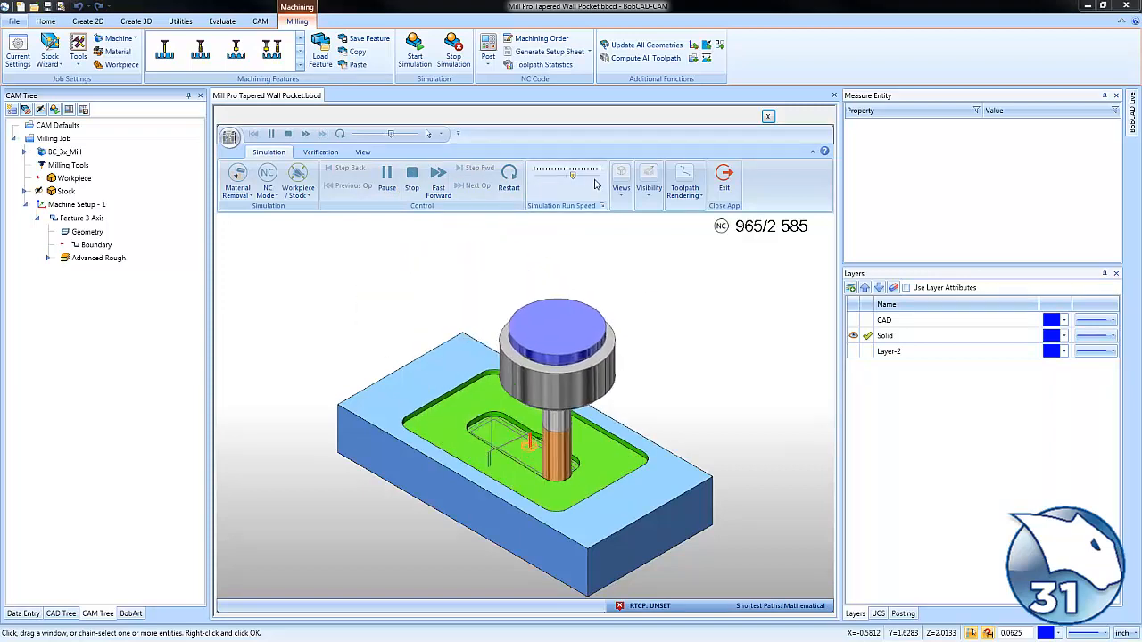
left_click_drag(575, 175, 587, 181)
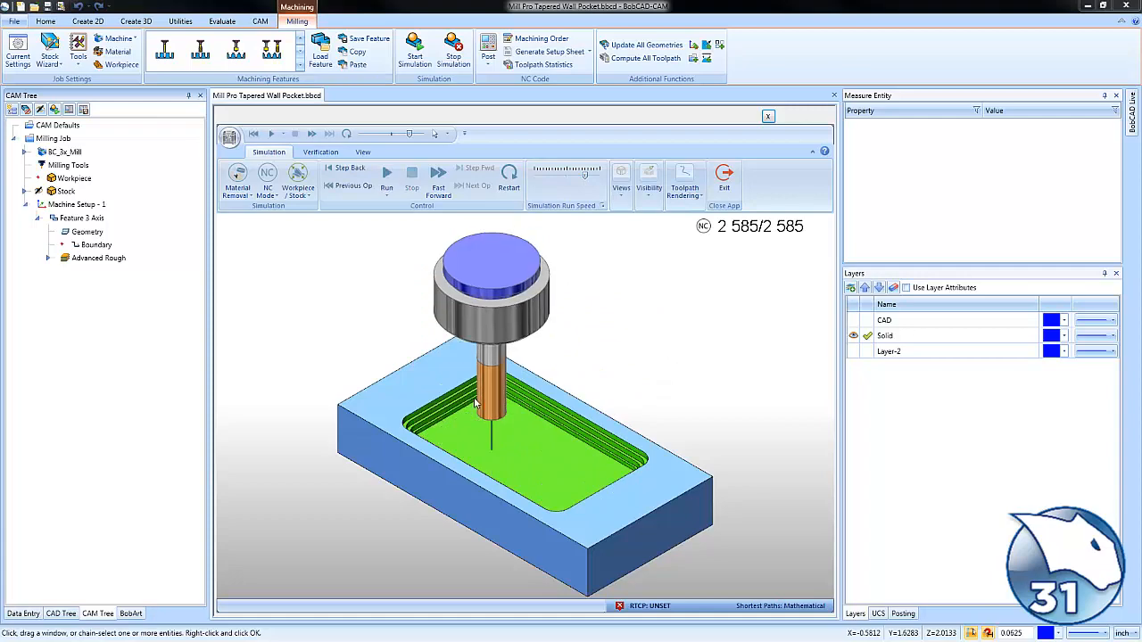
scroll(473, 406, "up", 5)
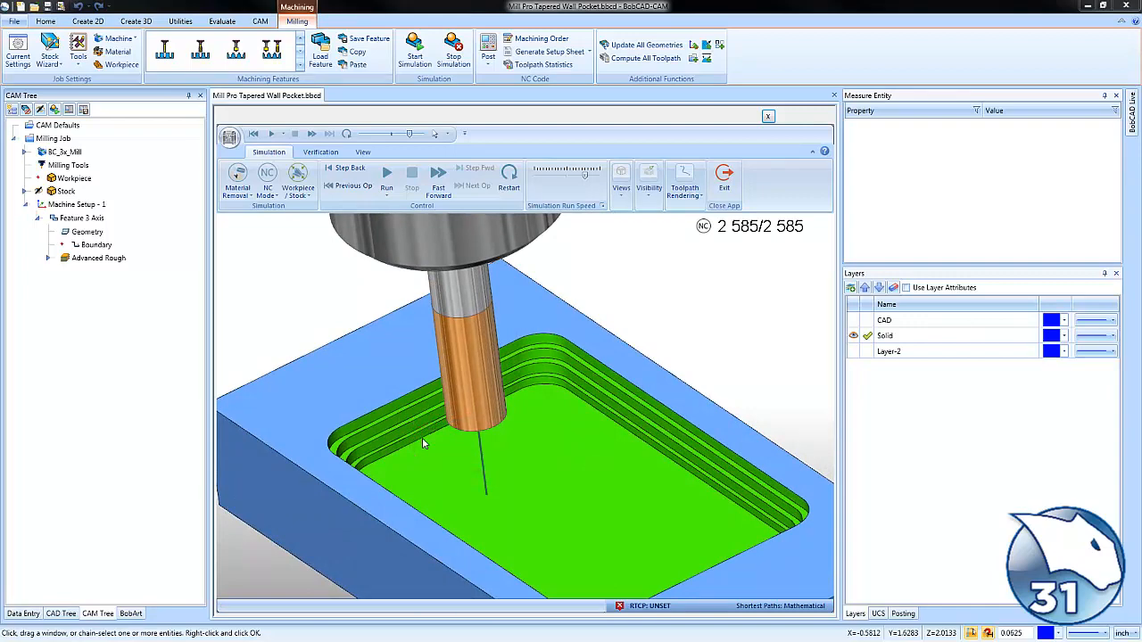
scroll(424, 443, "down", 3)
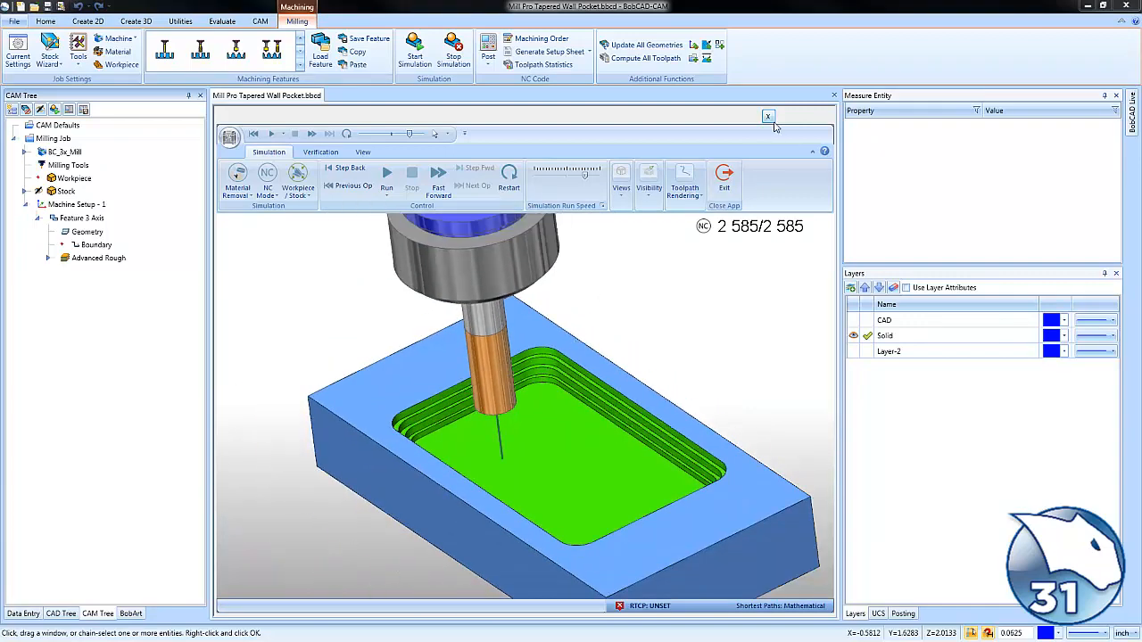
scroll(553, 460, "up", 2)
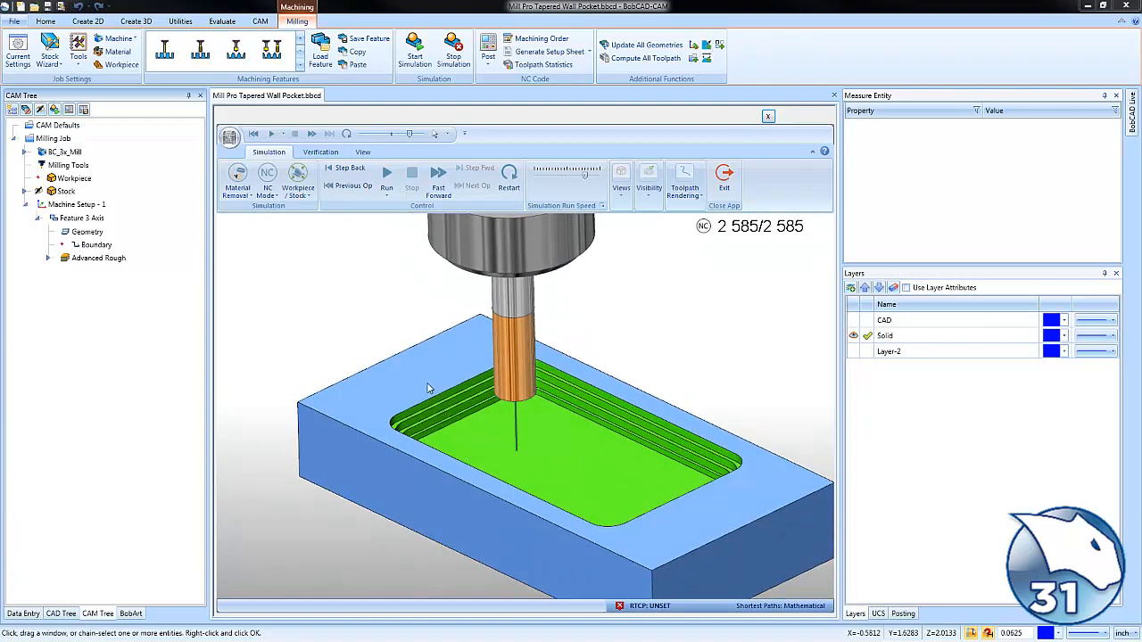
left_click(768, 116)
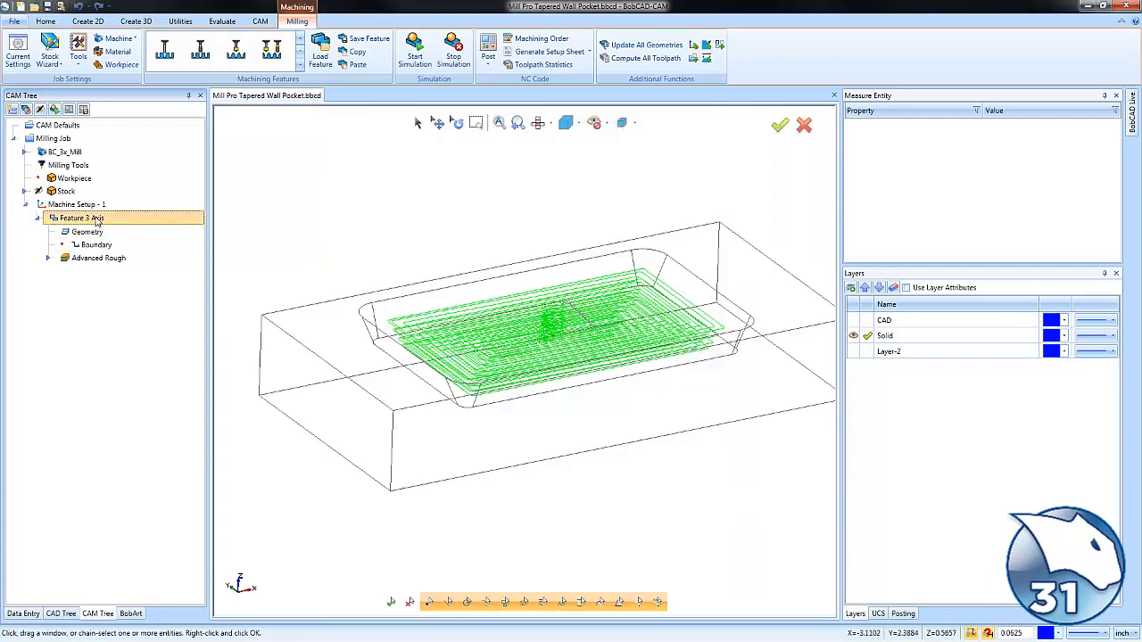
Set the number of intermediate steps to 2, change the machining tolerance, and recompute the Advanced Rough toolpath
right_click(107, 223)
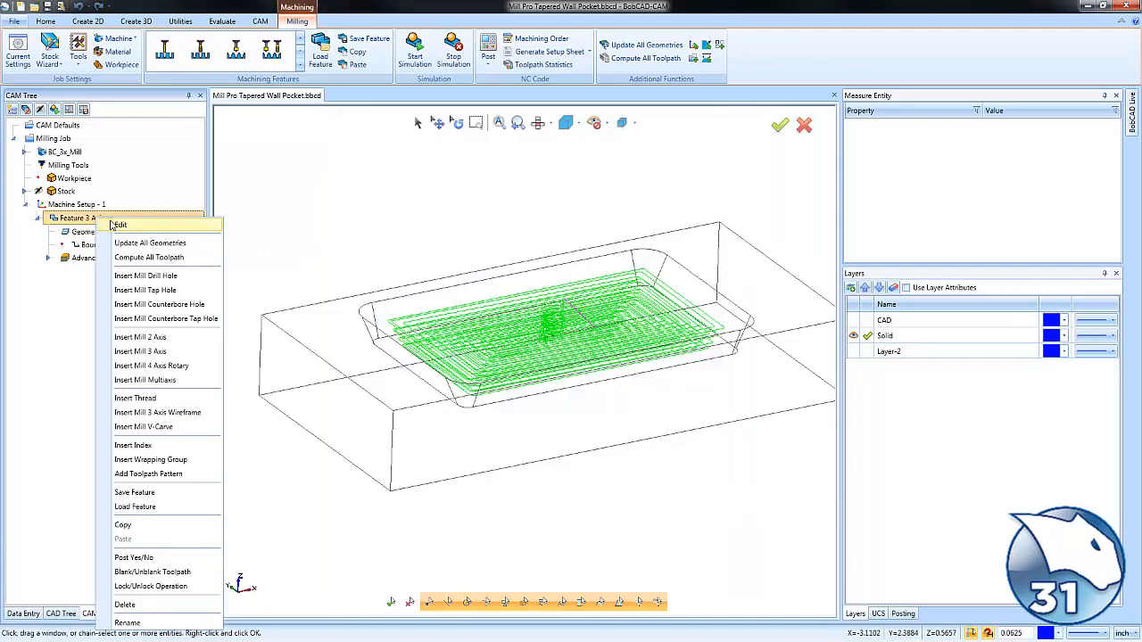
left_click(118, 225)
left_click(379, 212)
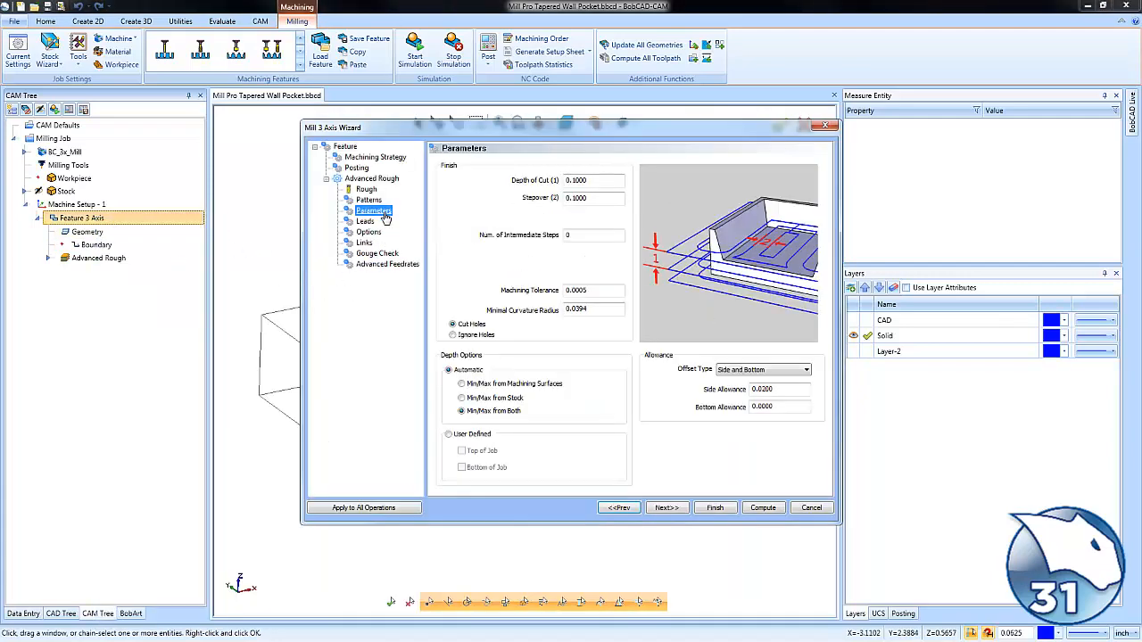
left_click(593, 234)
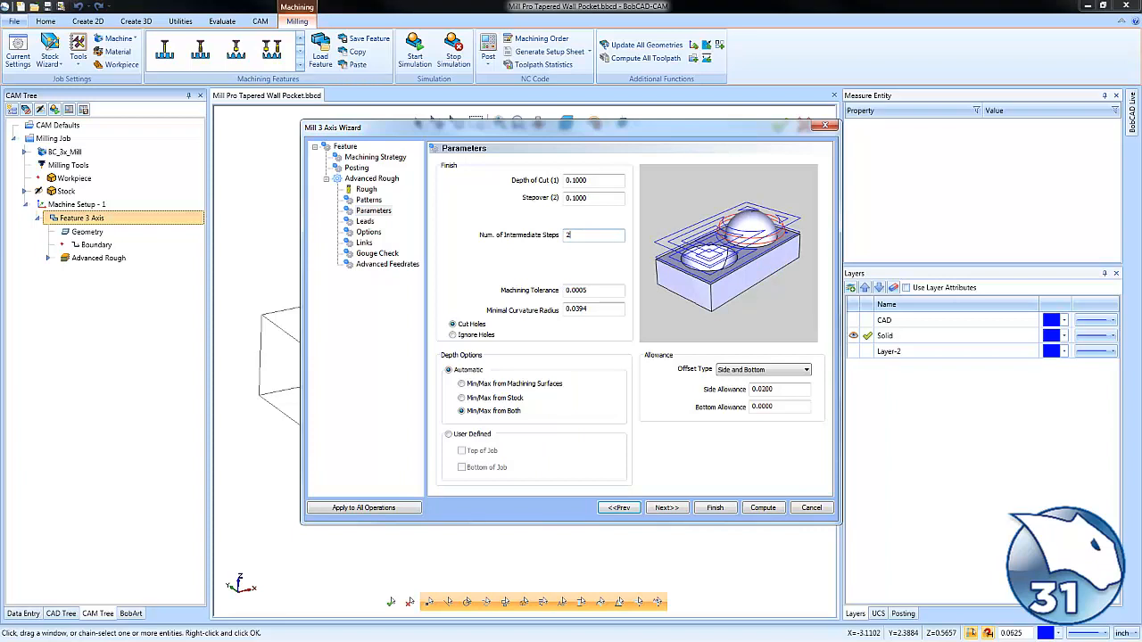
double_click(589, 290)
type(".0")
left_click(763, 507)
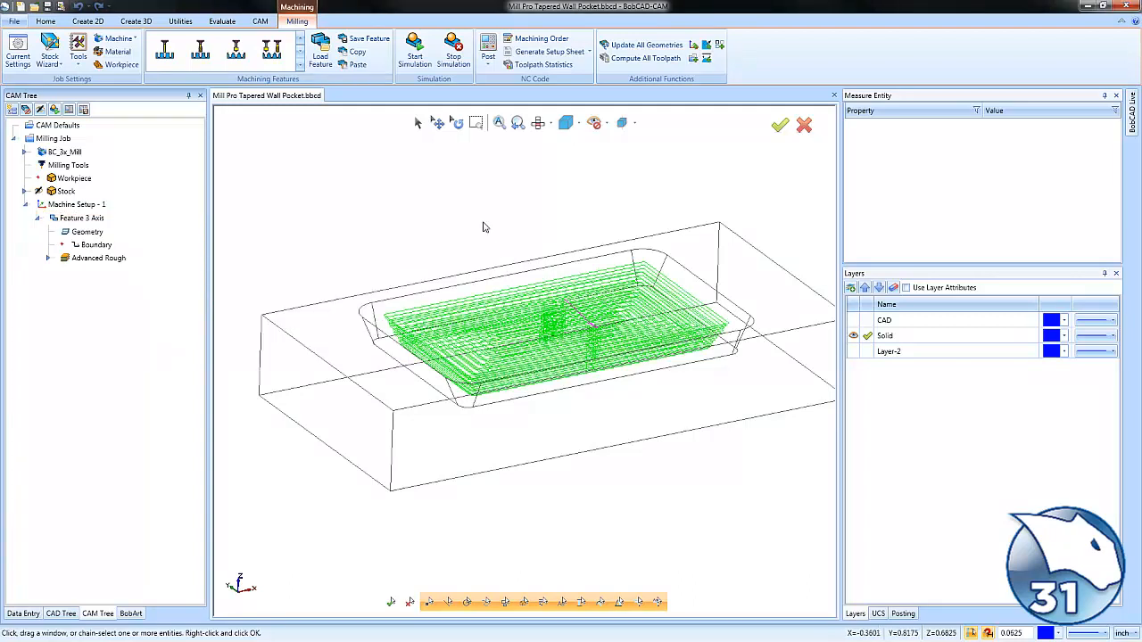
Examine the intermediate passes along the tapered wall from the front and simulate the recomputed toolpath
key("f")
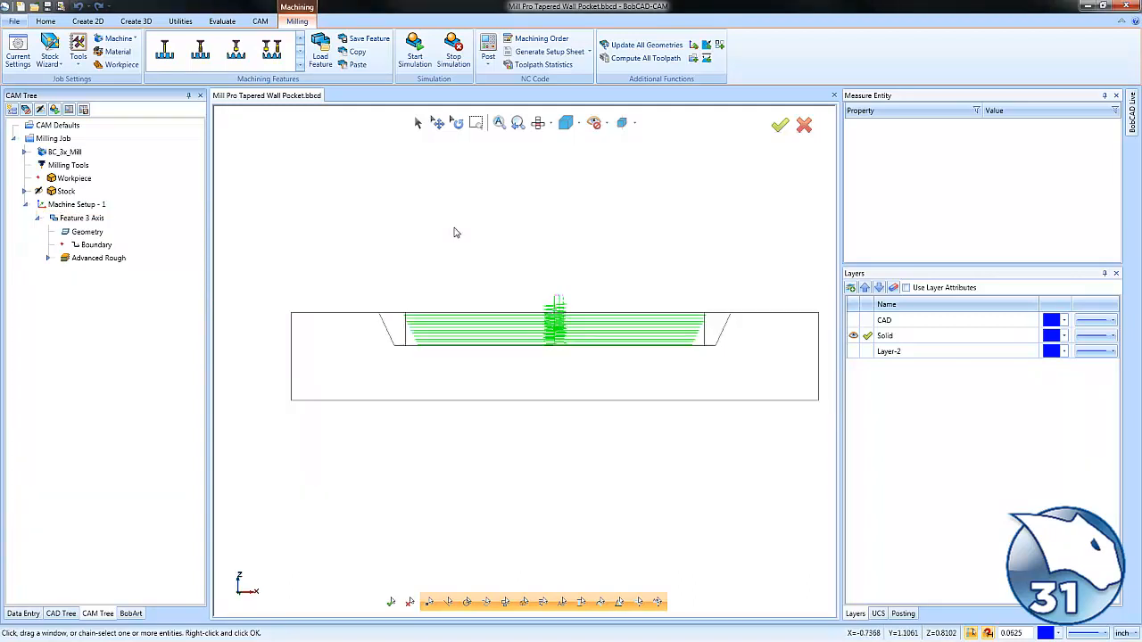
scroll(402, 337, "up", 3)
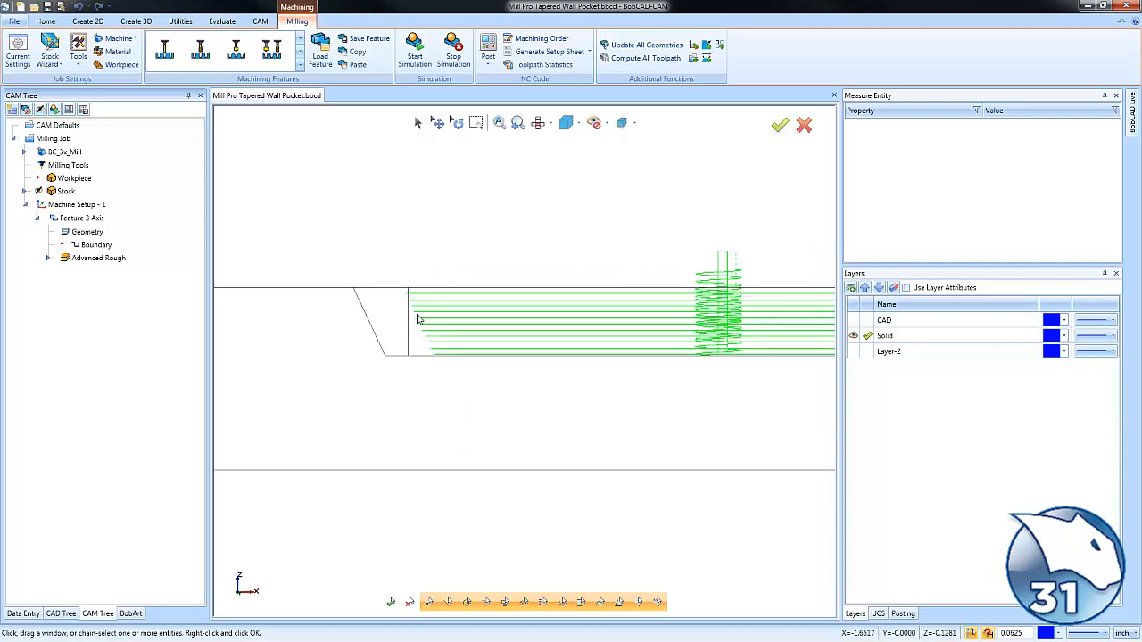
scroll(450, 369, "down", 3)
key("i")
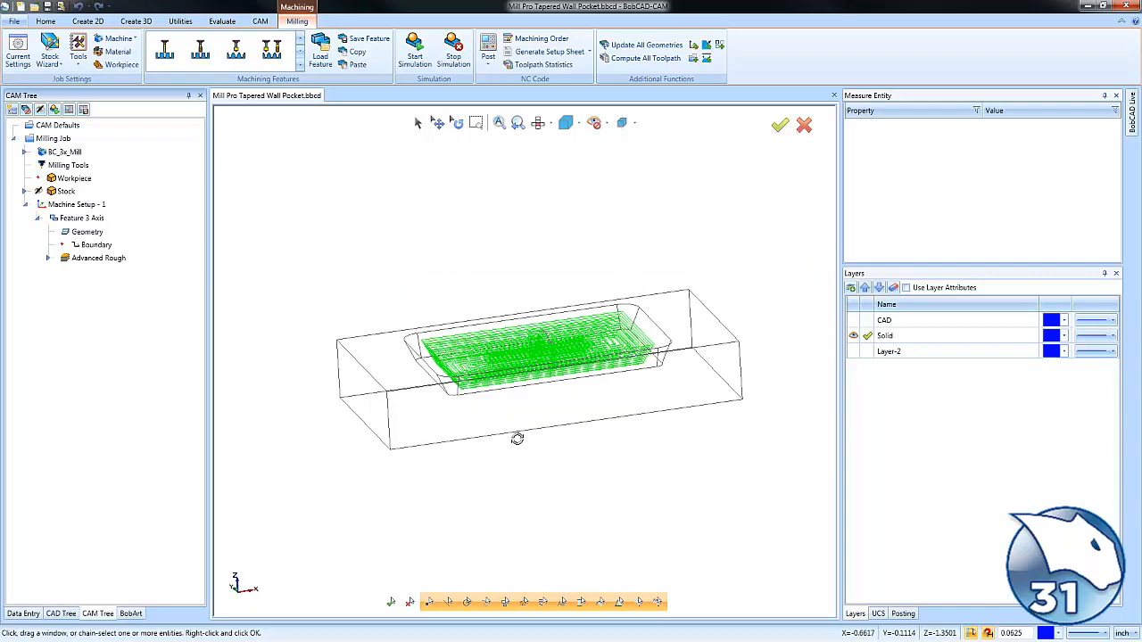
left_click(414, 54)
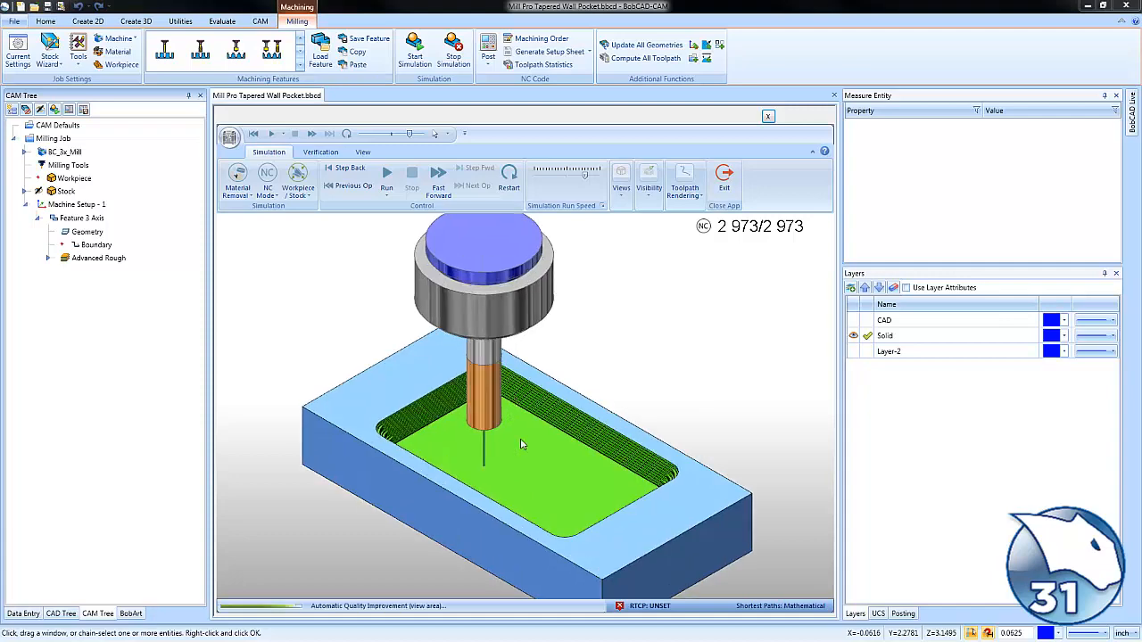
mouse_move(520, 439)
middle_mouse_down()
mouse_move(486, 445)
mouse_move(523, 445)
middle_mouse_up()
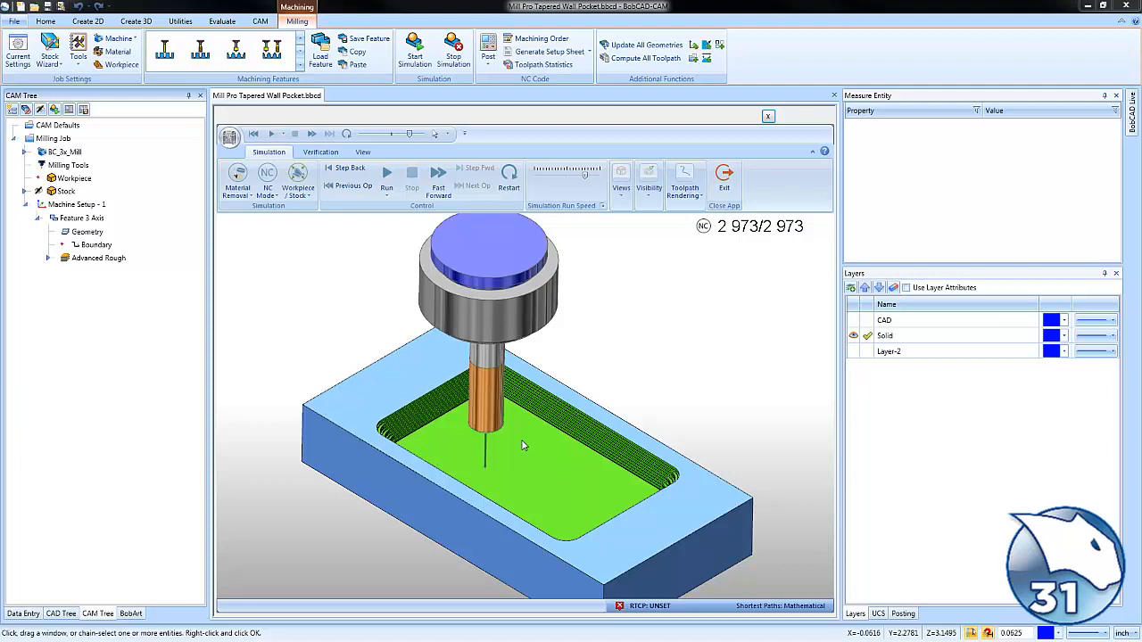
scroll(578, 336, "down", 1)
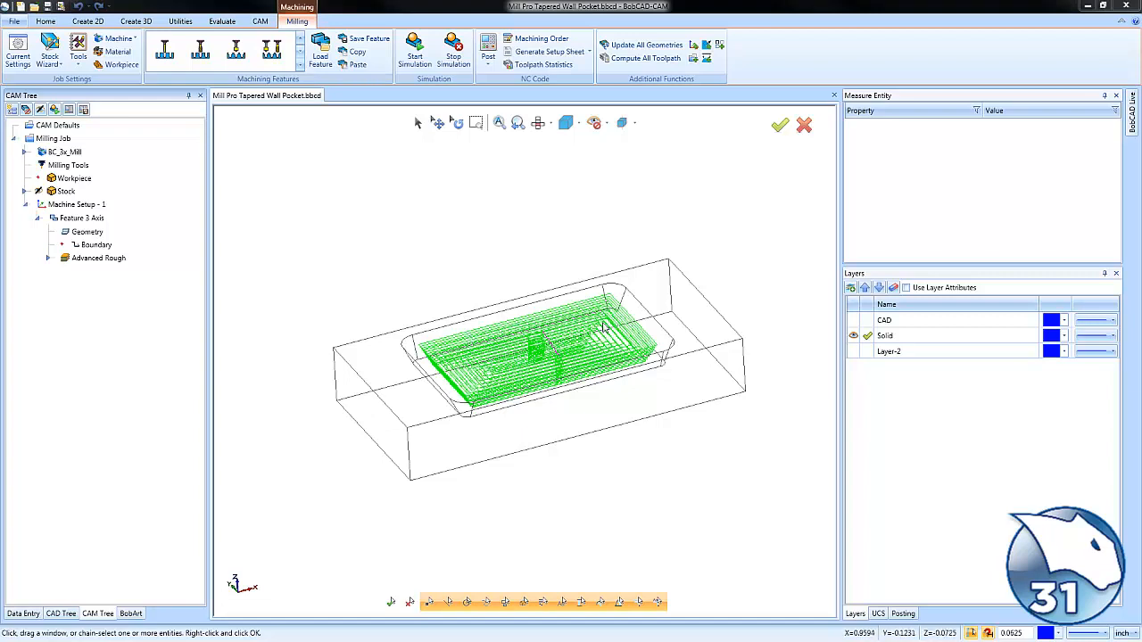
Edit the 3 Axis feature and add an Advanced Z Level Finish operation to its current operations
left_click(103, 255)
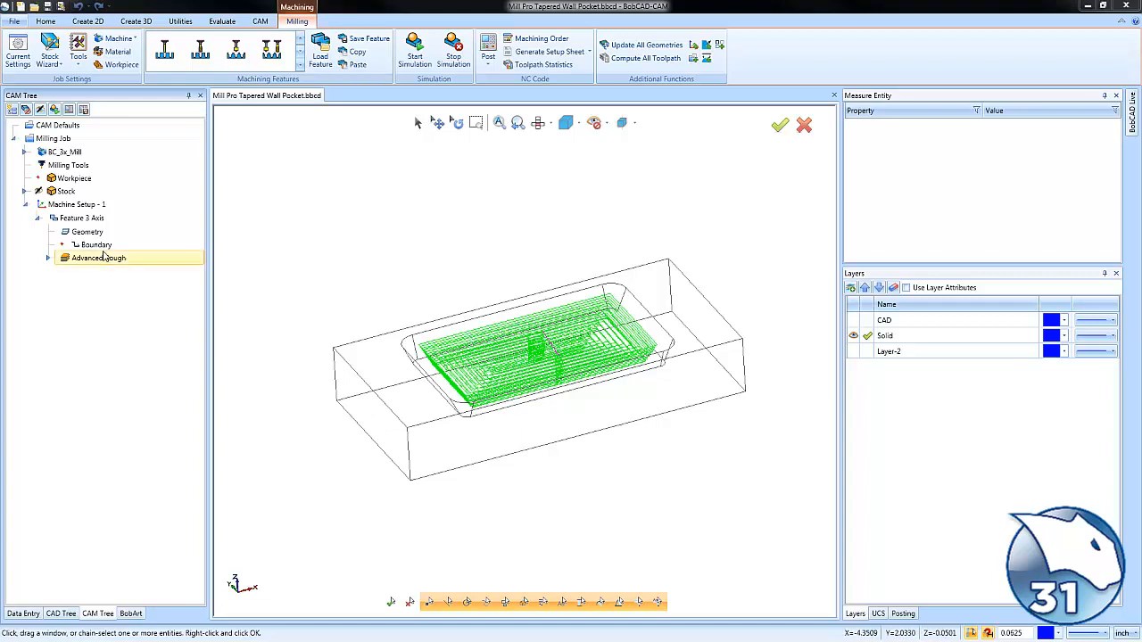
right_click(106, 218)
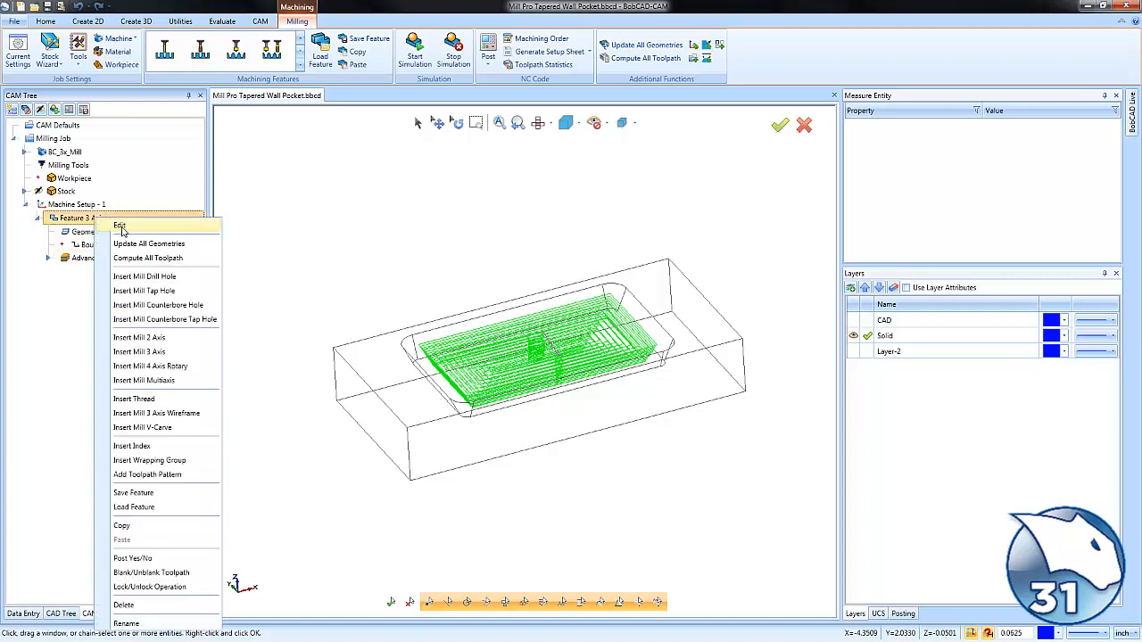
left_click(119, 226)
left_click(374, 158)
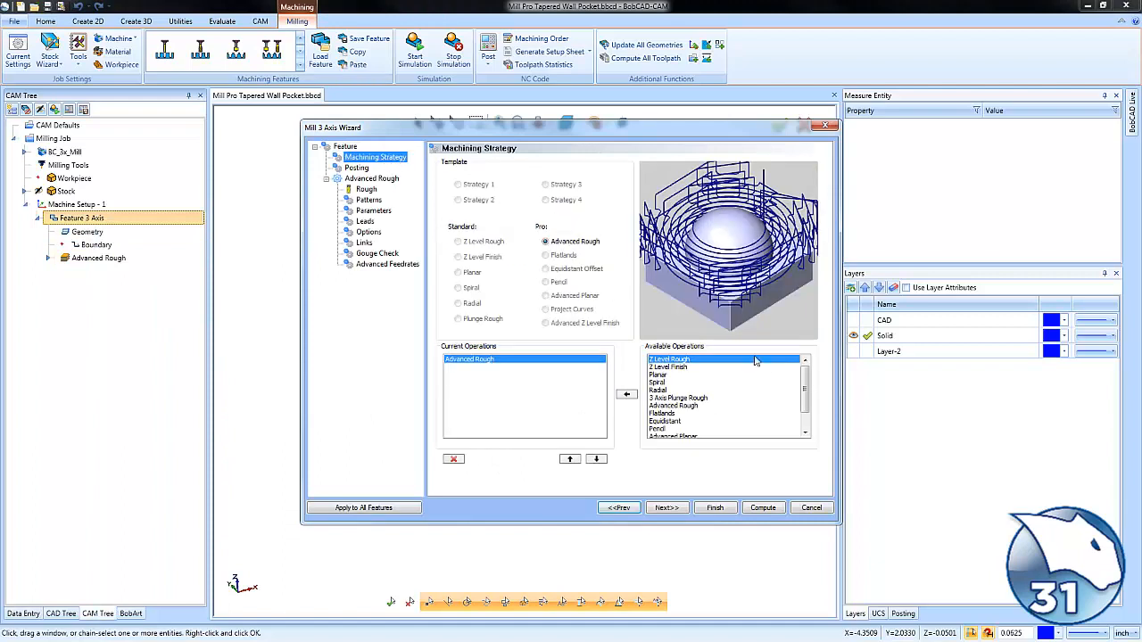
left_click_drag(805, 389, 808, 407)
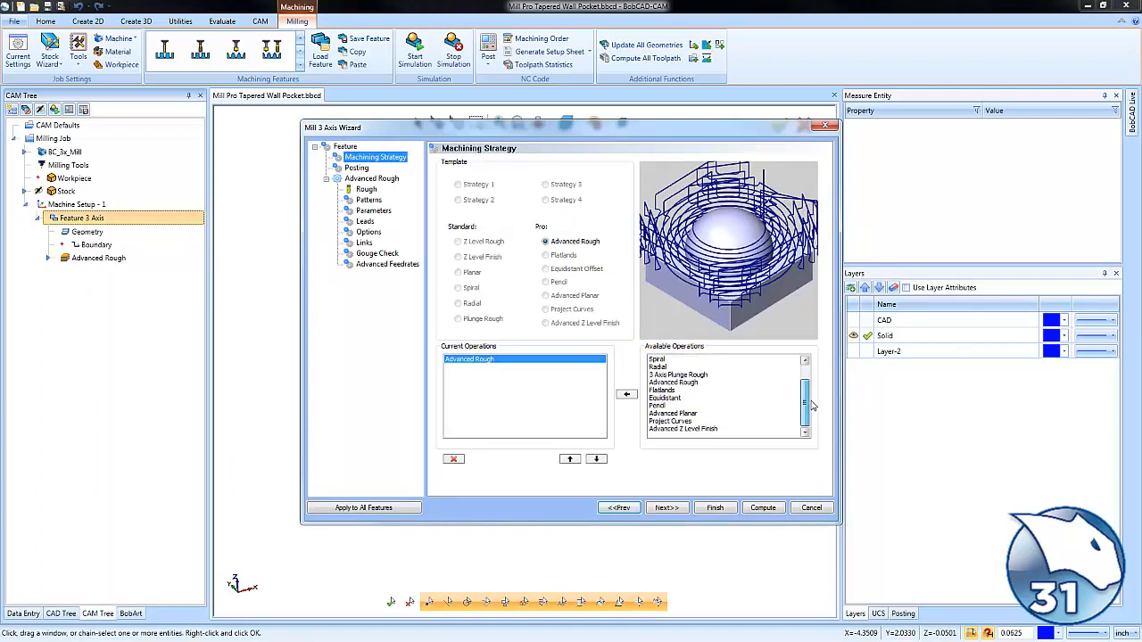
left_click(691, 429)
left_click(626, 394)
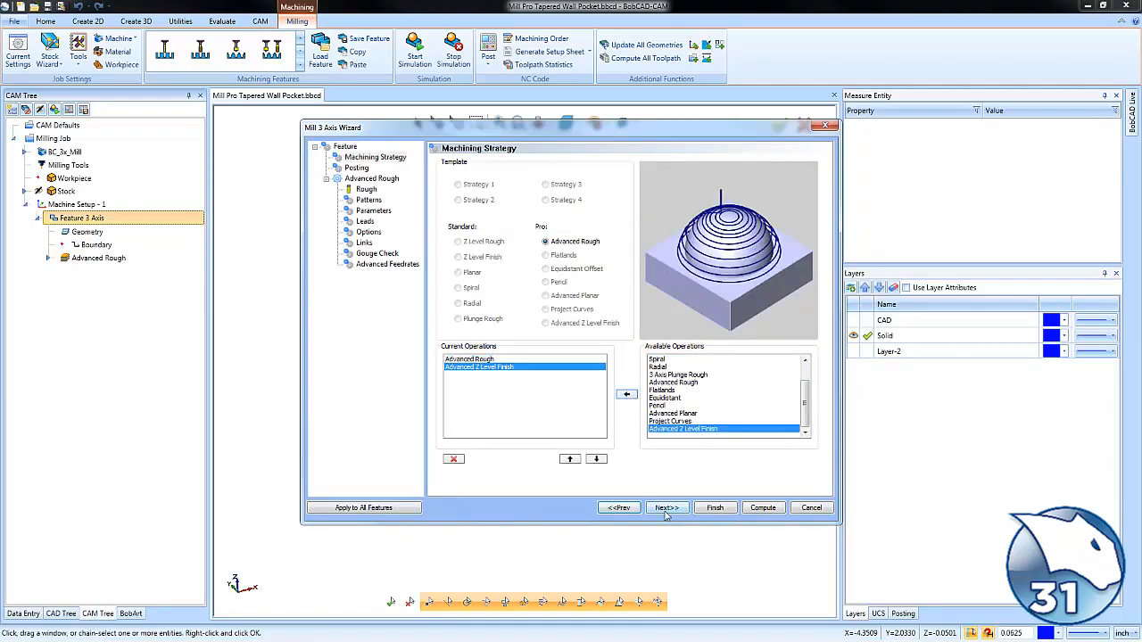
Set the Advanced Z Level Finish tool to a diameter of 0.25 and a corner radius of 0.06
left_click(667, 508)
left_click(366, 285)
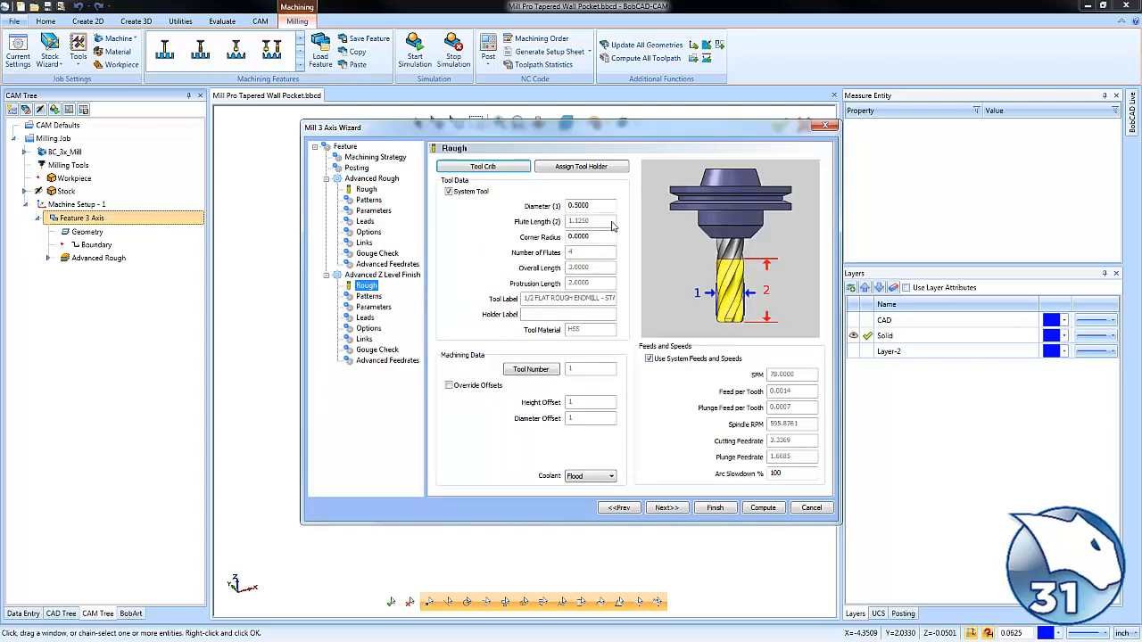
type(".25")
key("Tab")
type(".06")
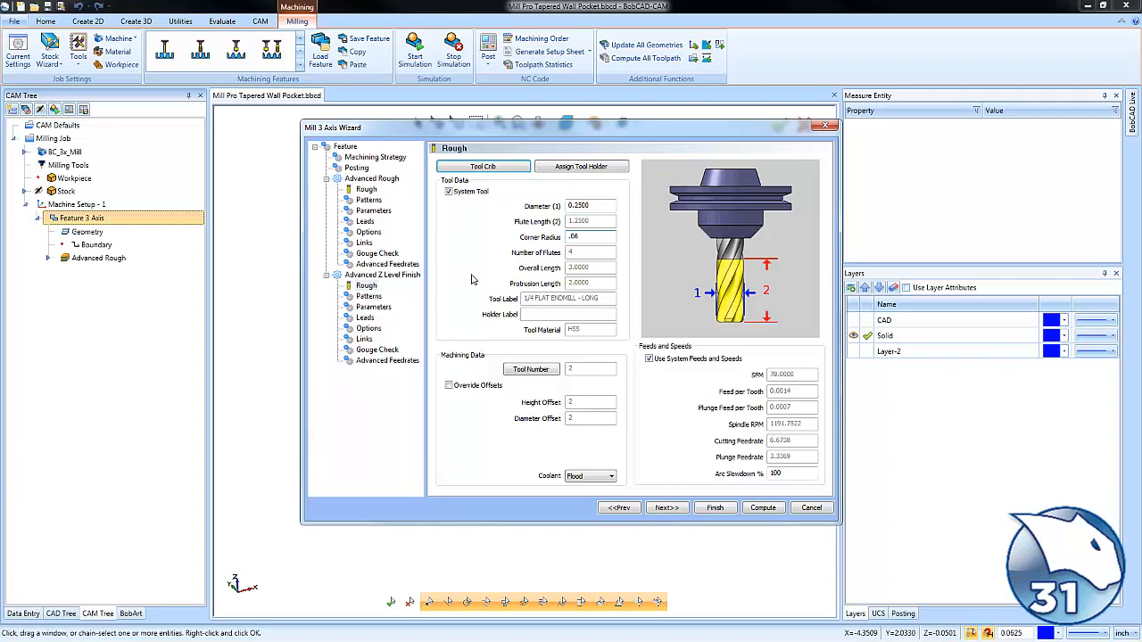
Try the Bottom start and the Zig Zag and Spiral methods for the finish cut pattern, then restore Top and Zig
left_click(369, 297)
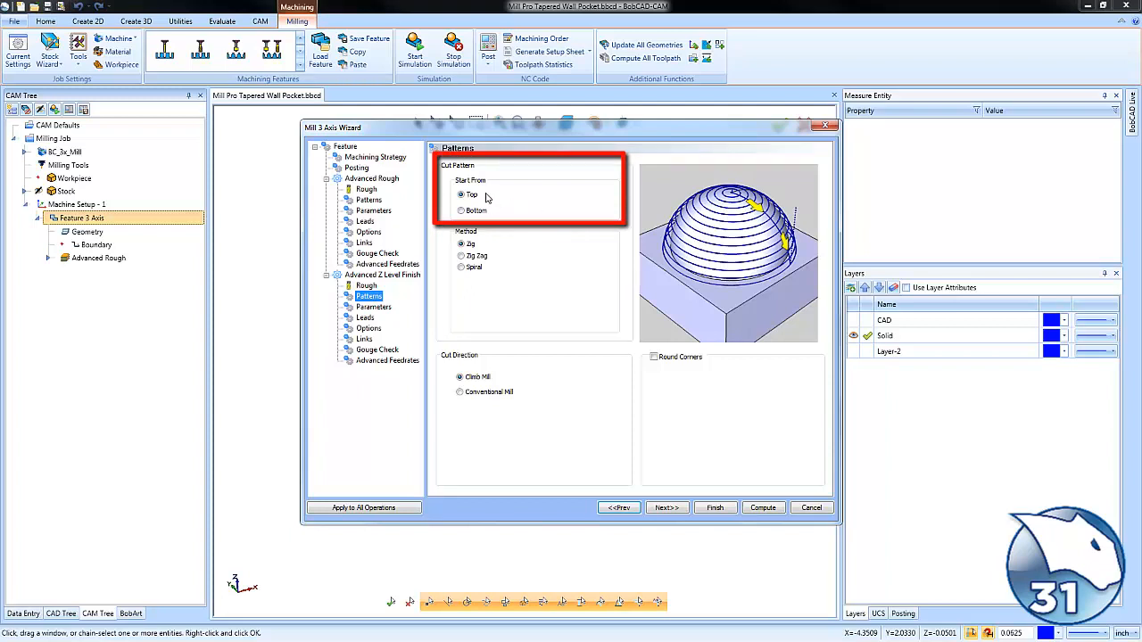
left_click(461, 211)
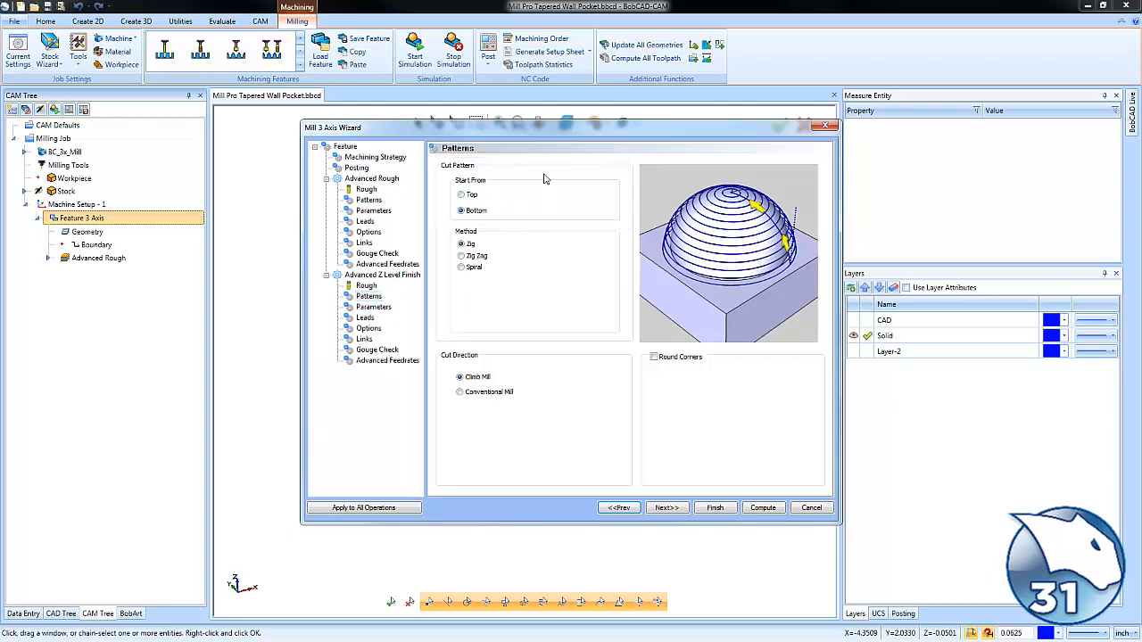
left_click(461, 195)
left_click(460, 256)
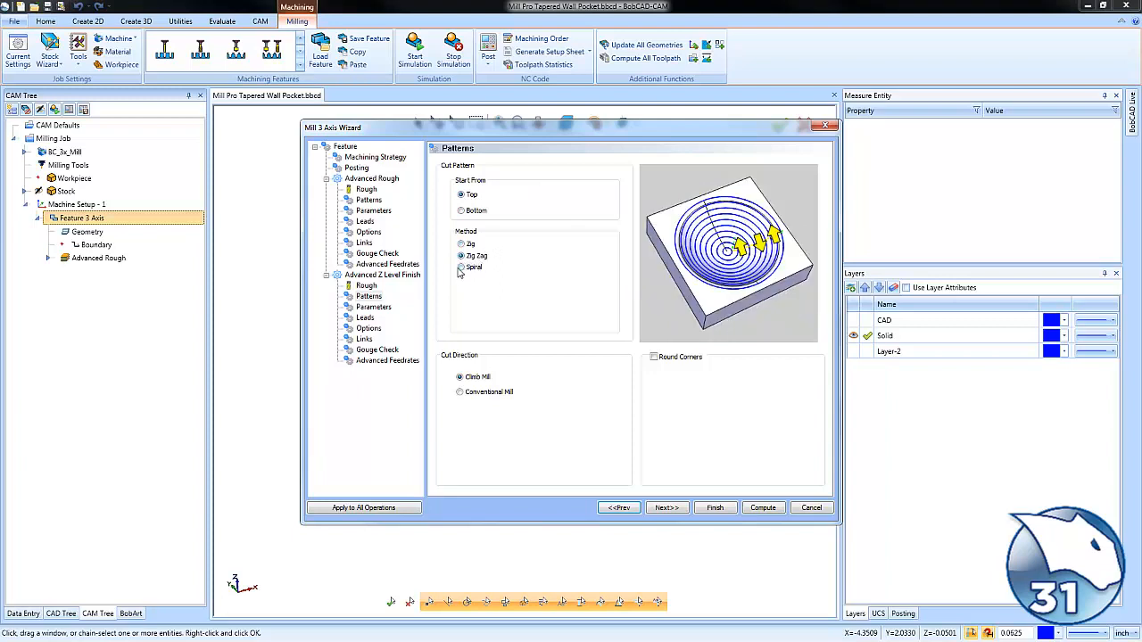
left_click(460, 267)
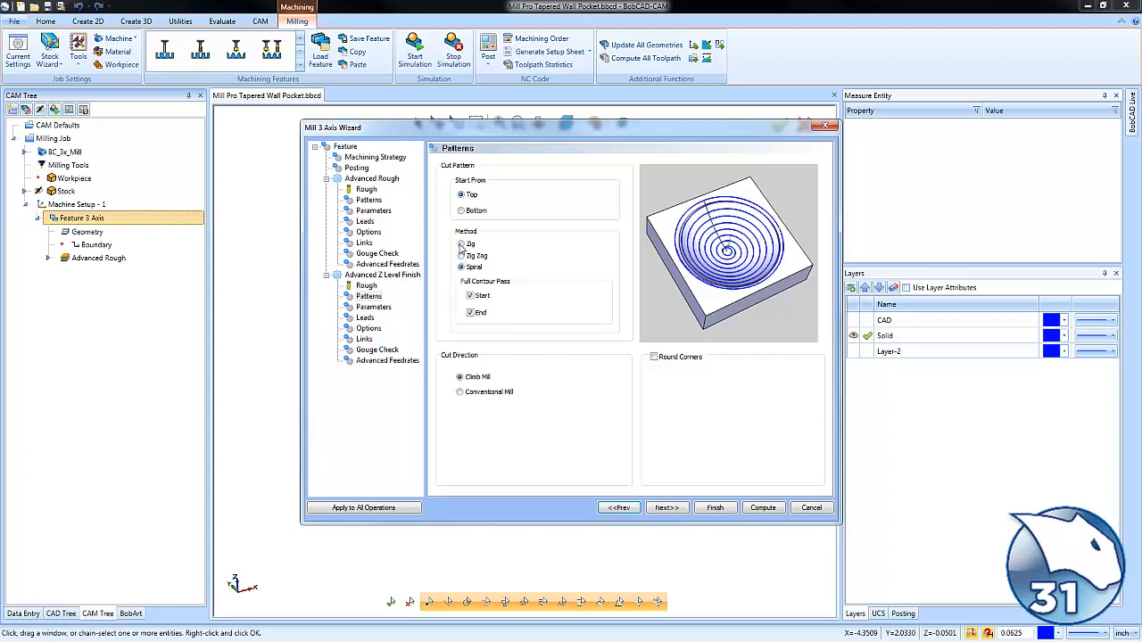
left_click(460, 243)
Set the finish operation's machining tolerance to 0.001 and enable Machine Flatlands
left_click(373, 307)
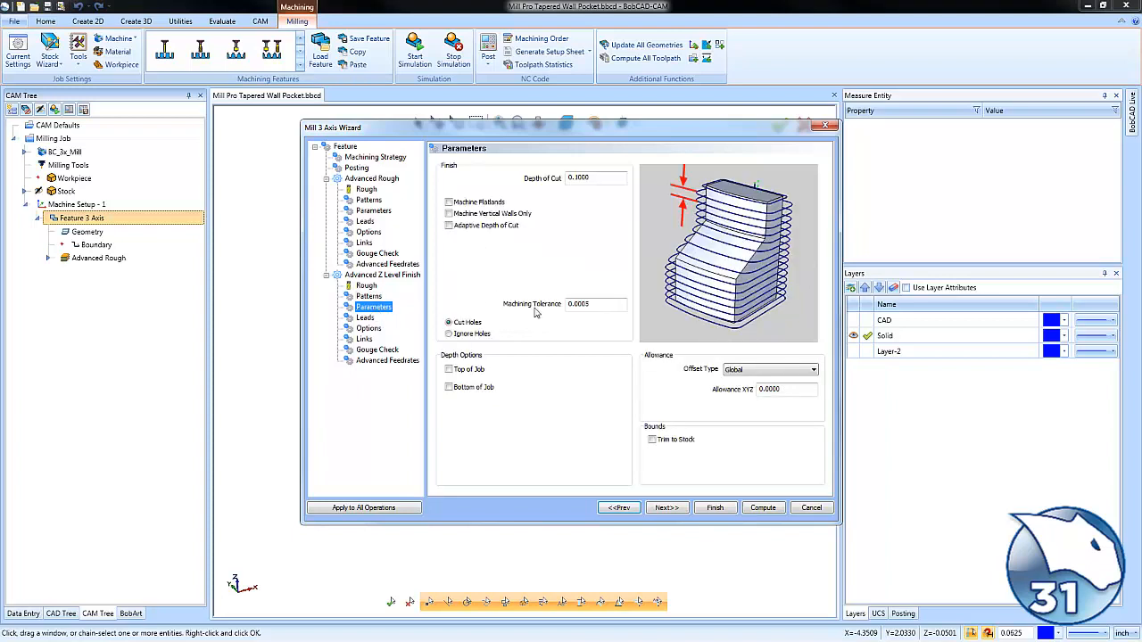
left_click(601, 179)
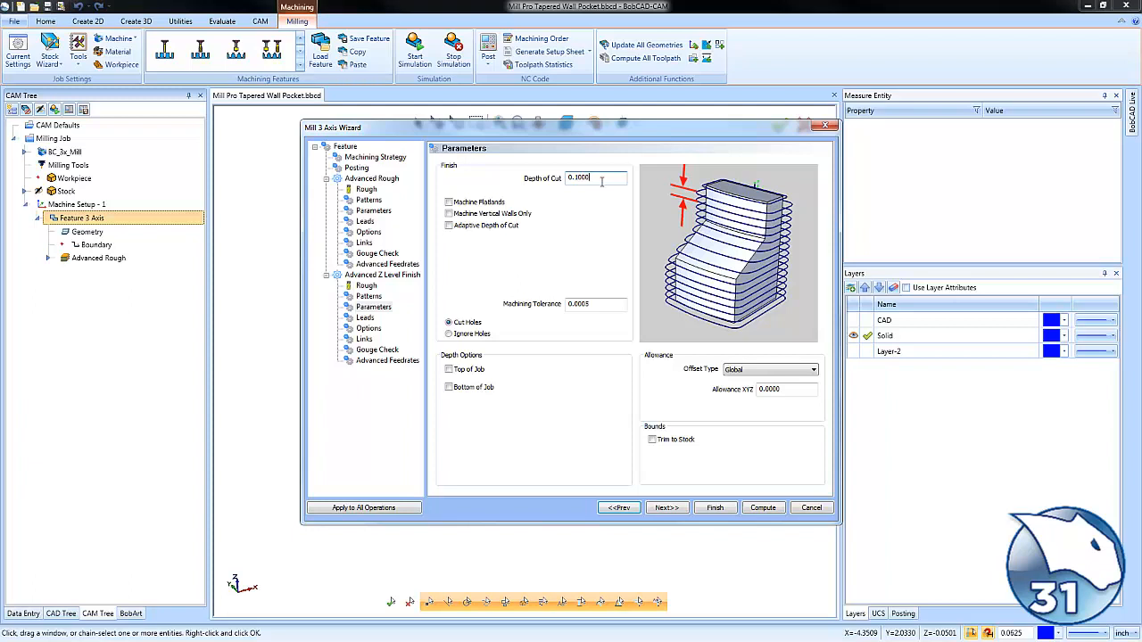
double_click(577, 304)
type(".001")
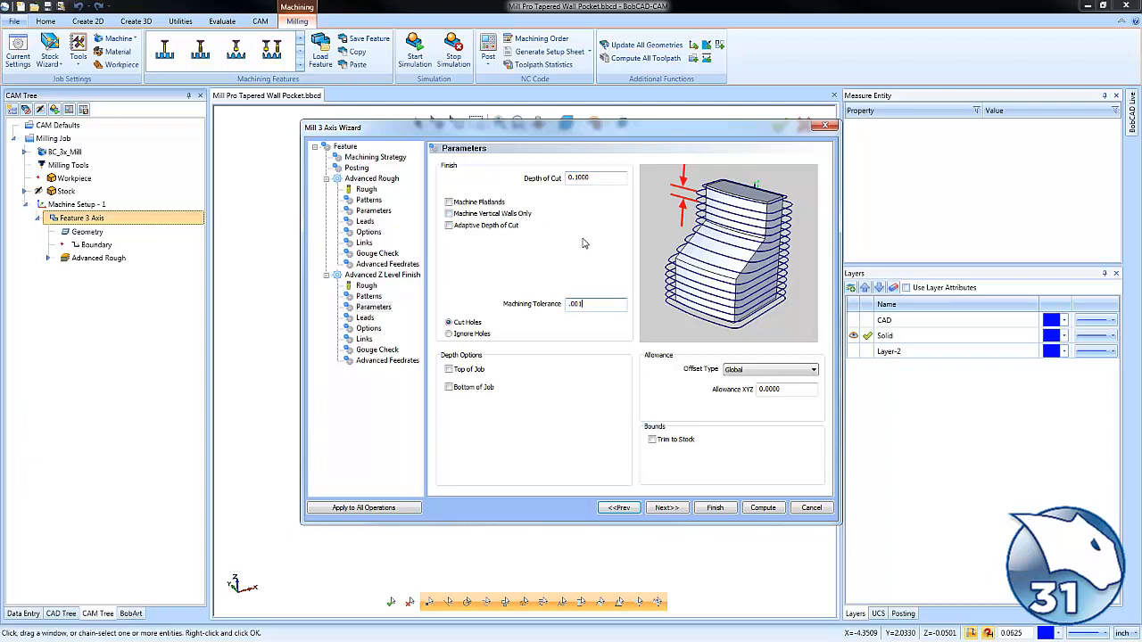
left_click(450, 204)
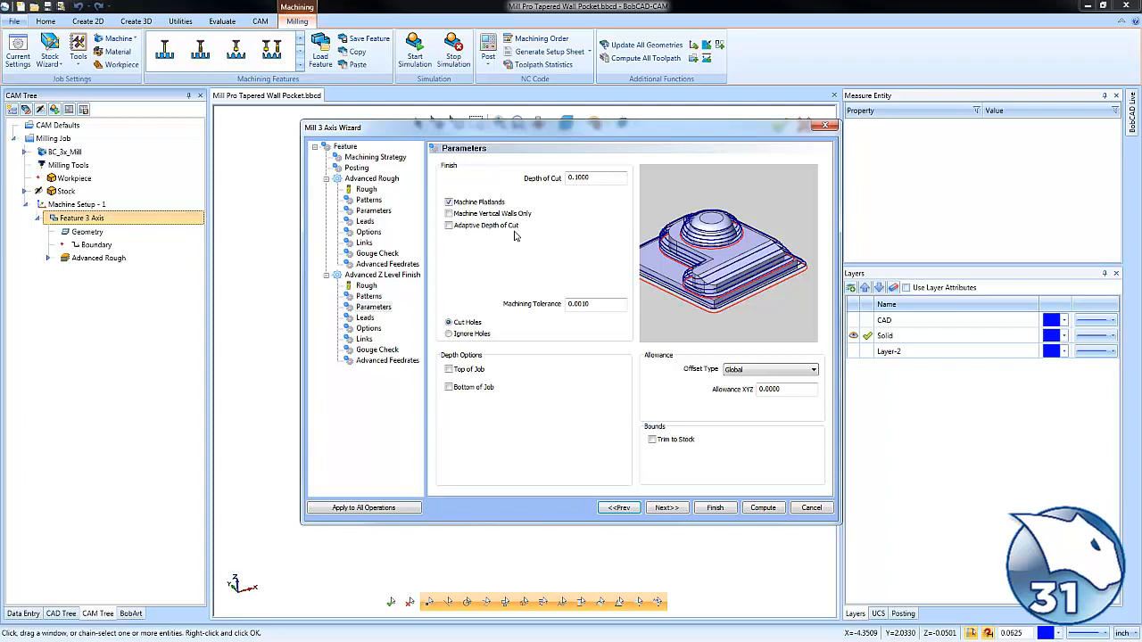
Give the Advanced Z Level Finish operation a circular lead-in and compute its toolpath
left_click(364, 318)
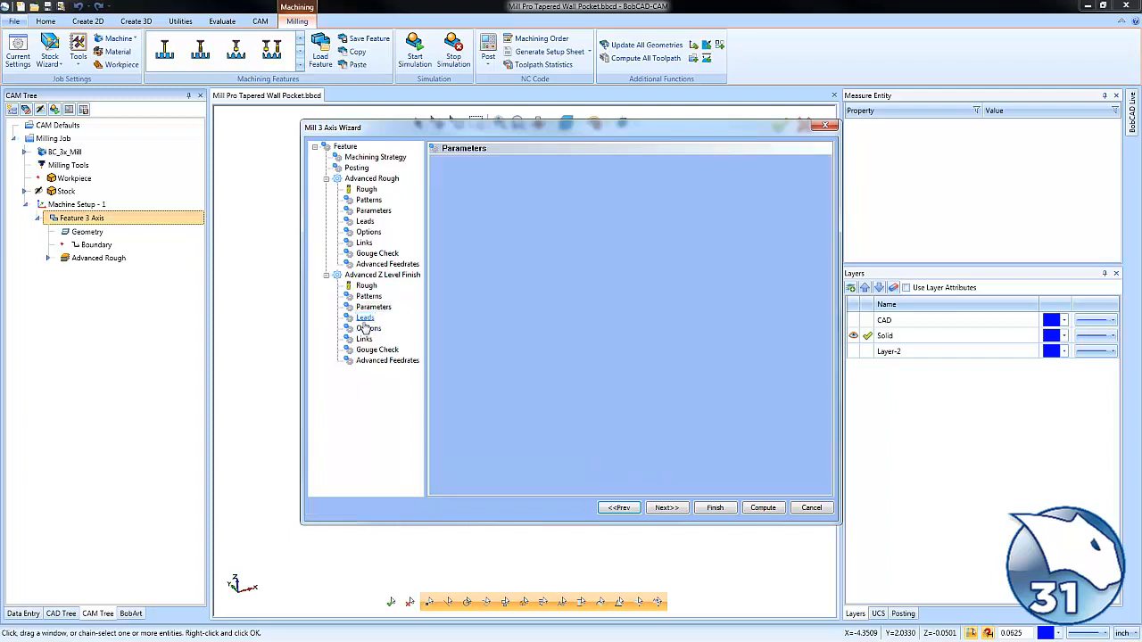
left_click(460, 424)
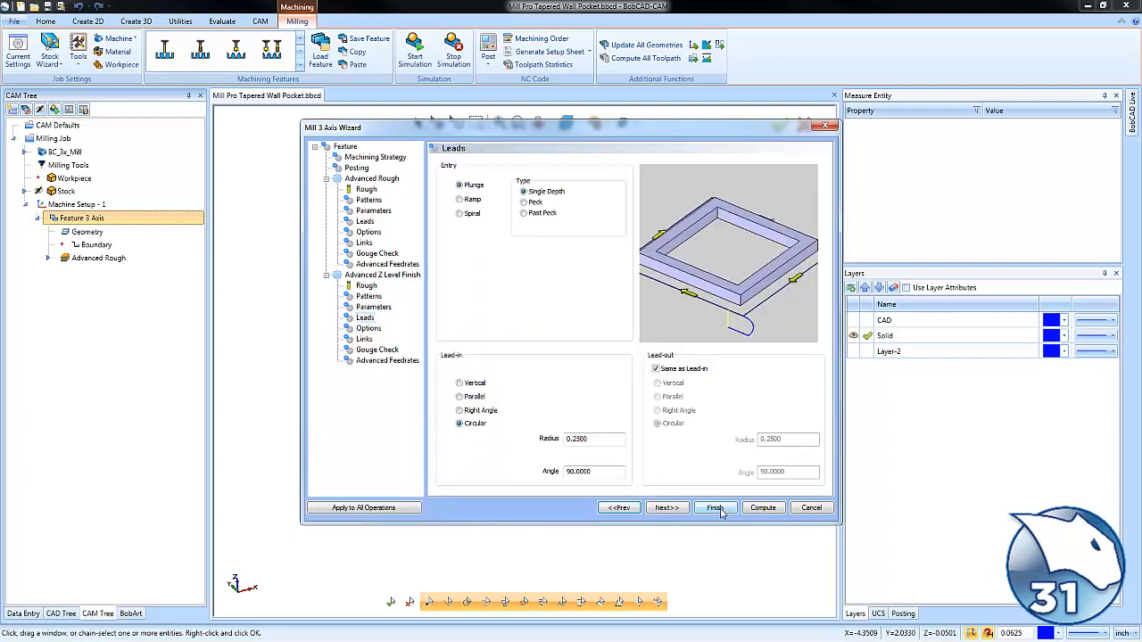
left_click(716, 508)
right_click(111, 273)
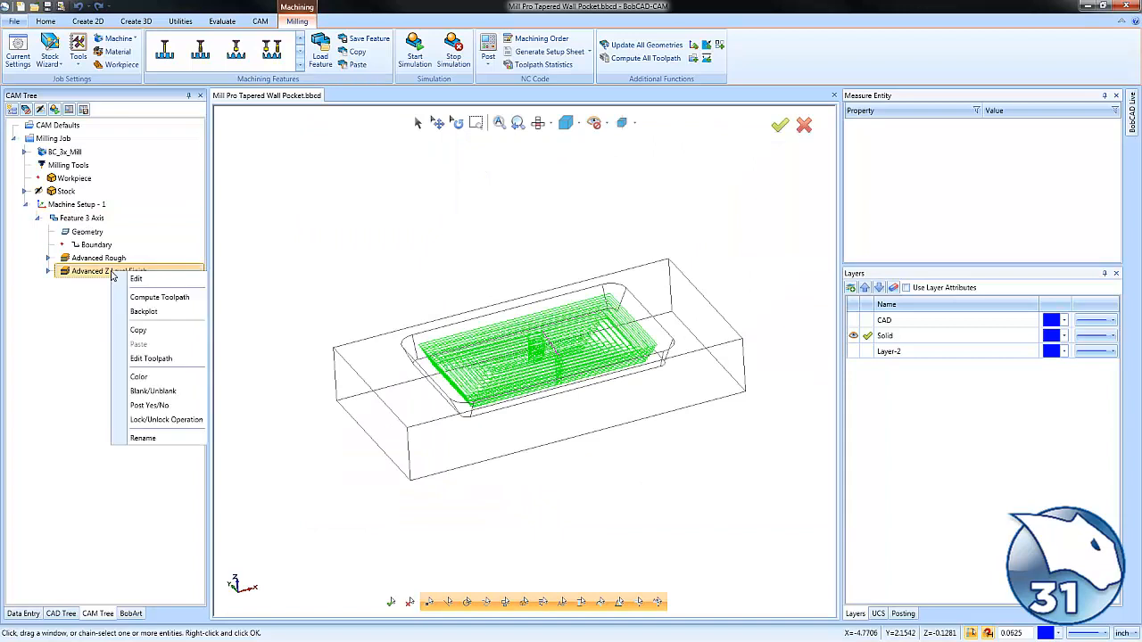
left_click(159, 297)
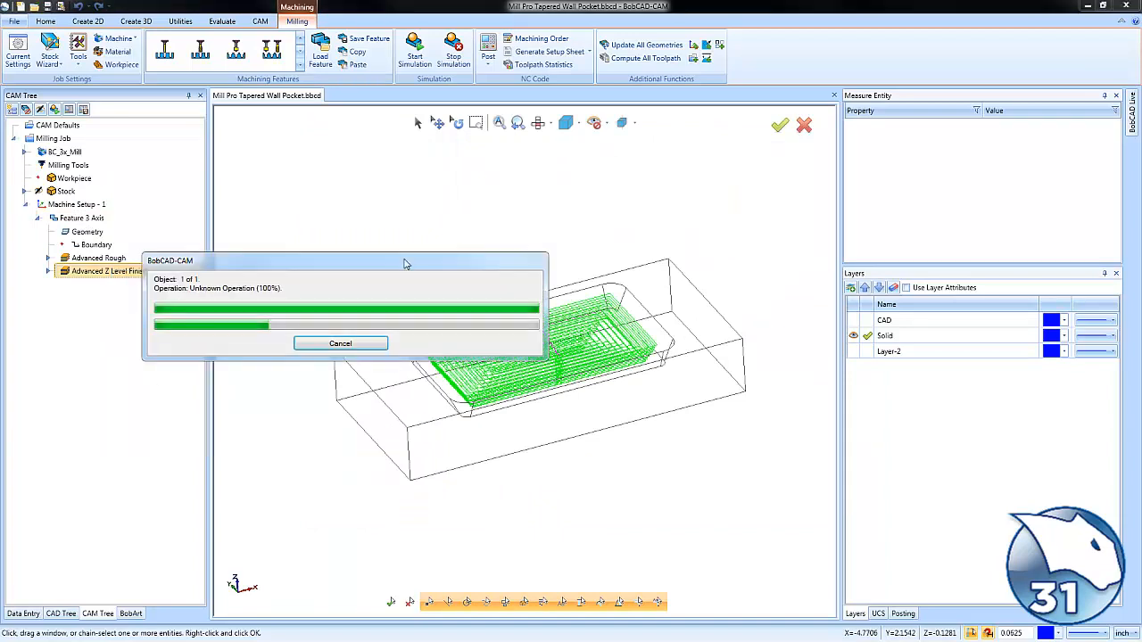
Blank the Advanced Rough toolpath to inspect only the Z level finish passes along the tapered pocket walls
left_click(102, 259)
right_click(103, 260)
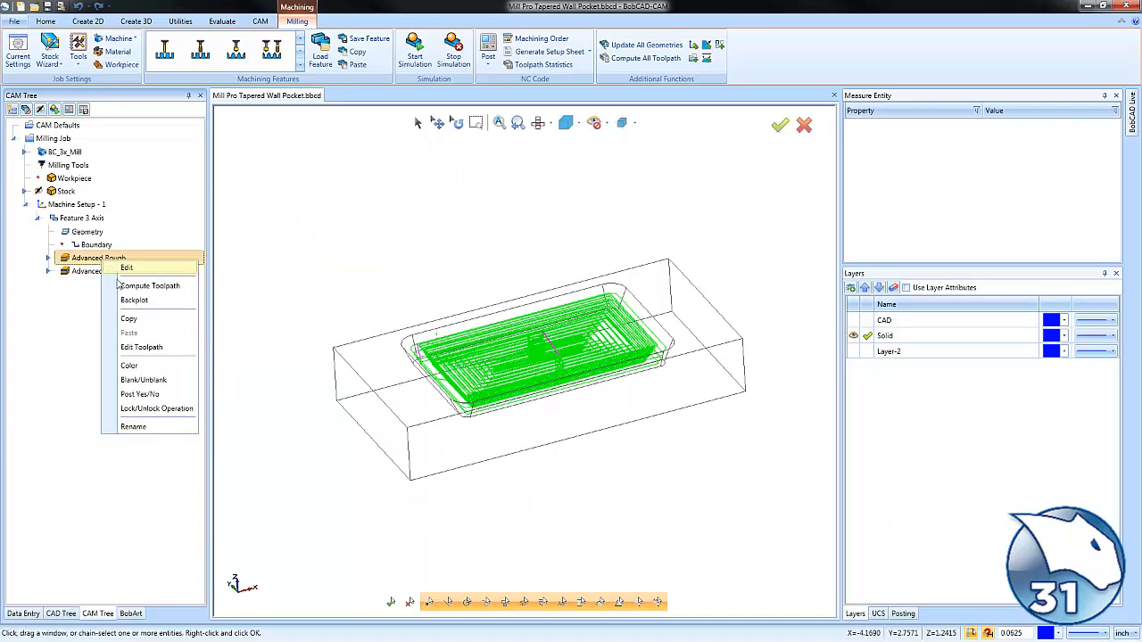
left_click(166, 380)
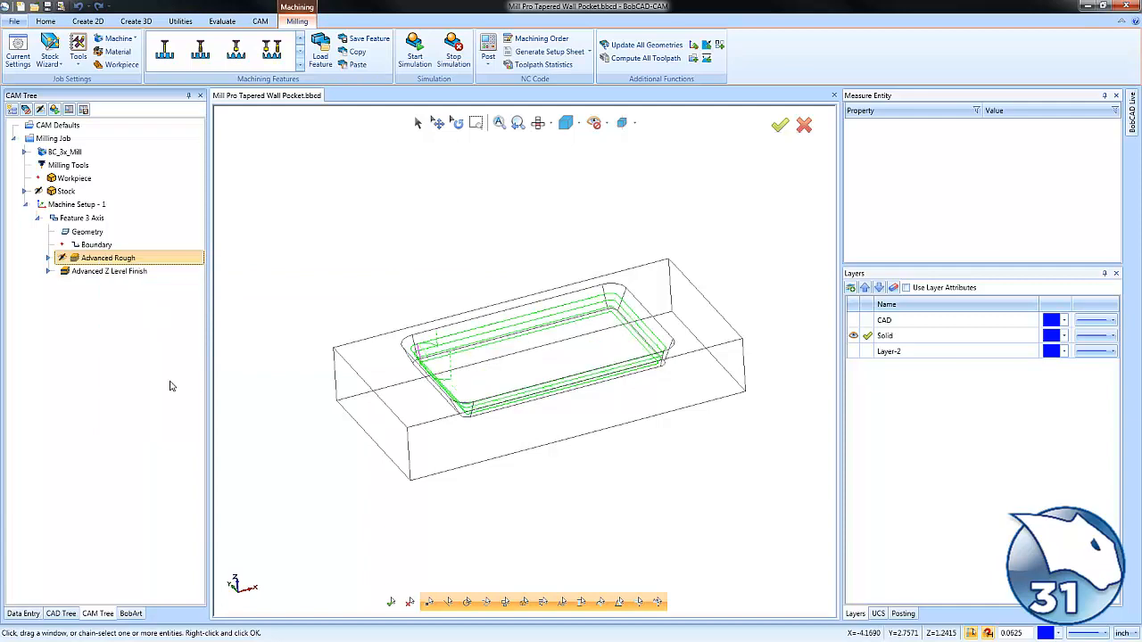
mouse_move(570, 392)
middle_mouse_down()
mouse_move(584, 404)
mouse_move(578, 382)
middle_mouse_up()
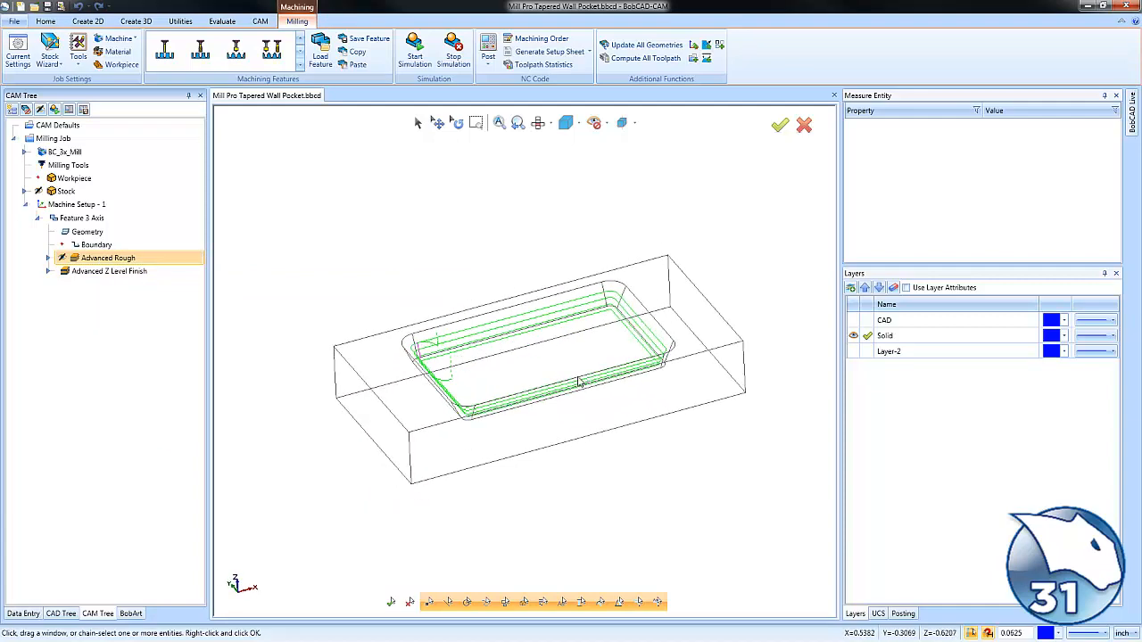